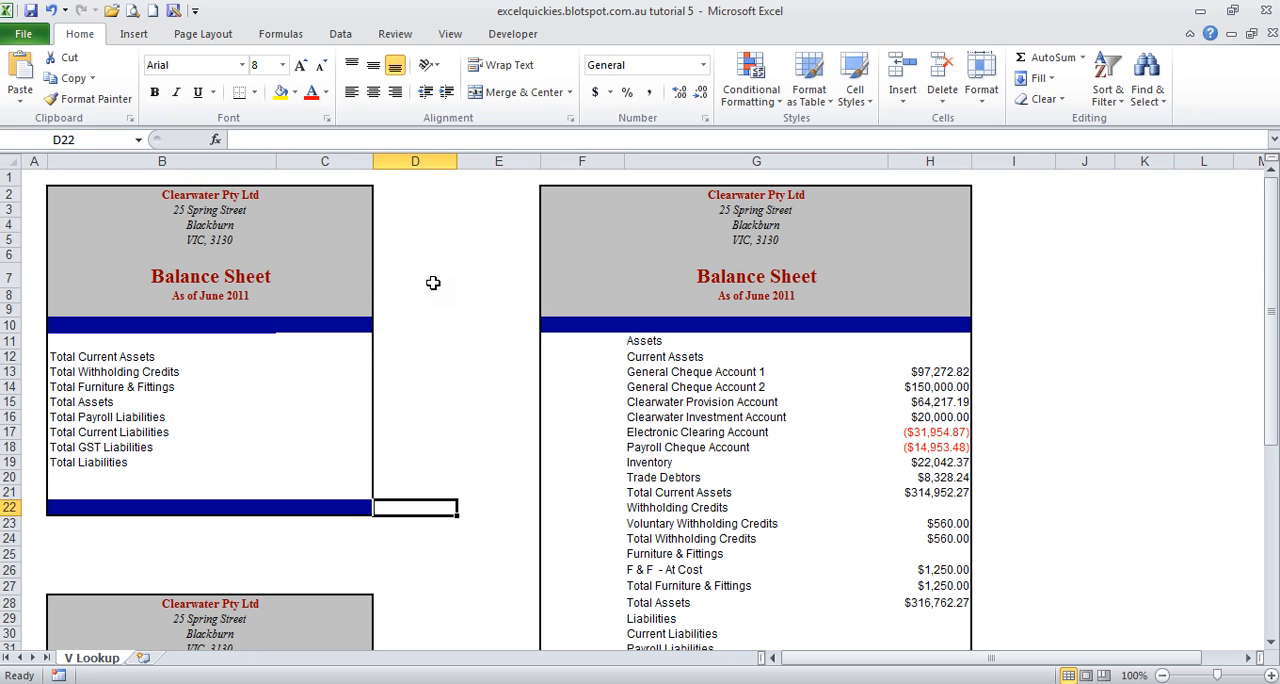
Step: Review the summary balance sheet's labels and empty amount cells C12:C19, and the full balance sheet in columns F to H
{"action": "left_click_drag", "start_coordinate": [433, 283], "coordinate": [808, 251]}
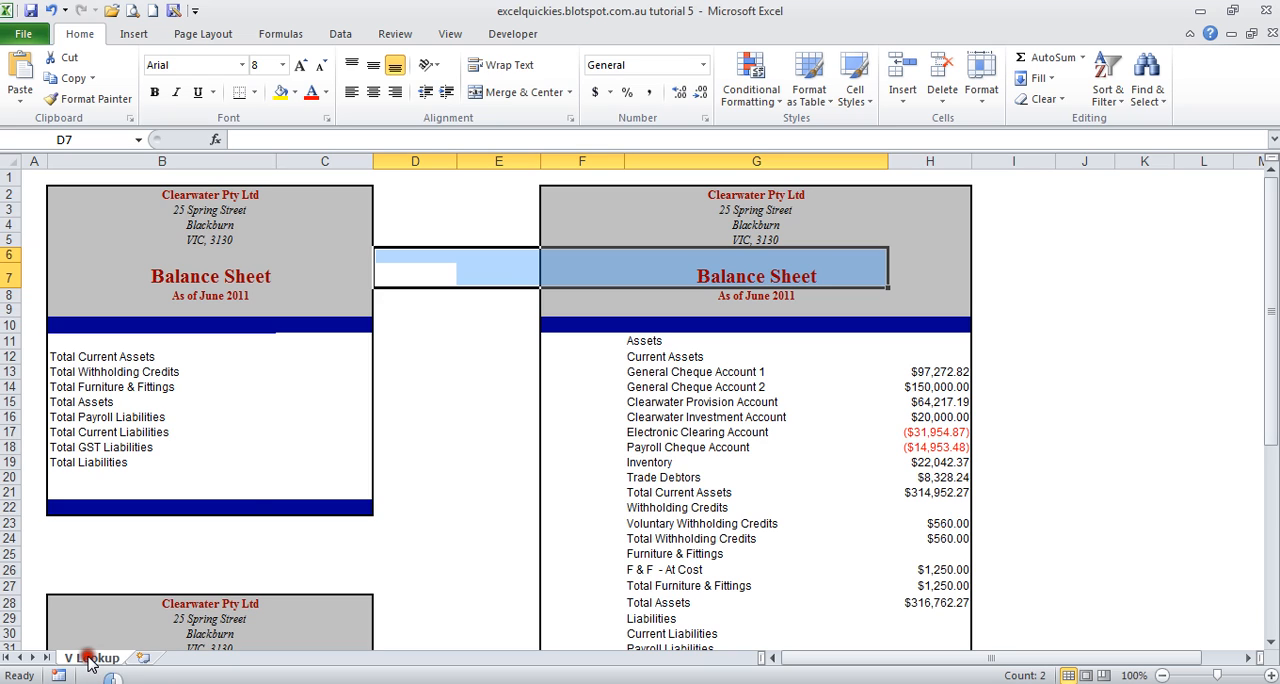
{"action": "left_click_drag", "start_coordinate": [343, 353], "coordinate": [343, 436]}
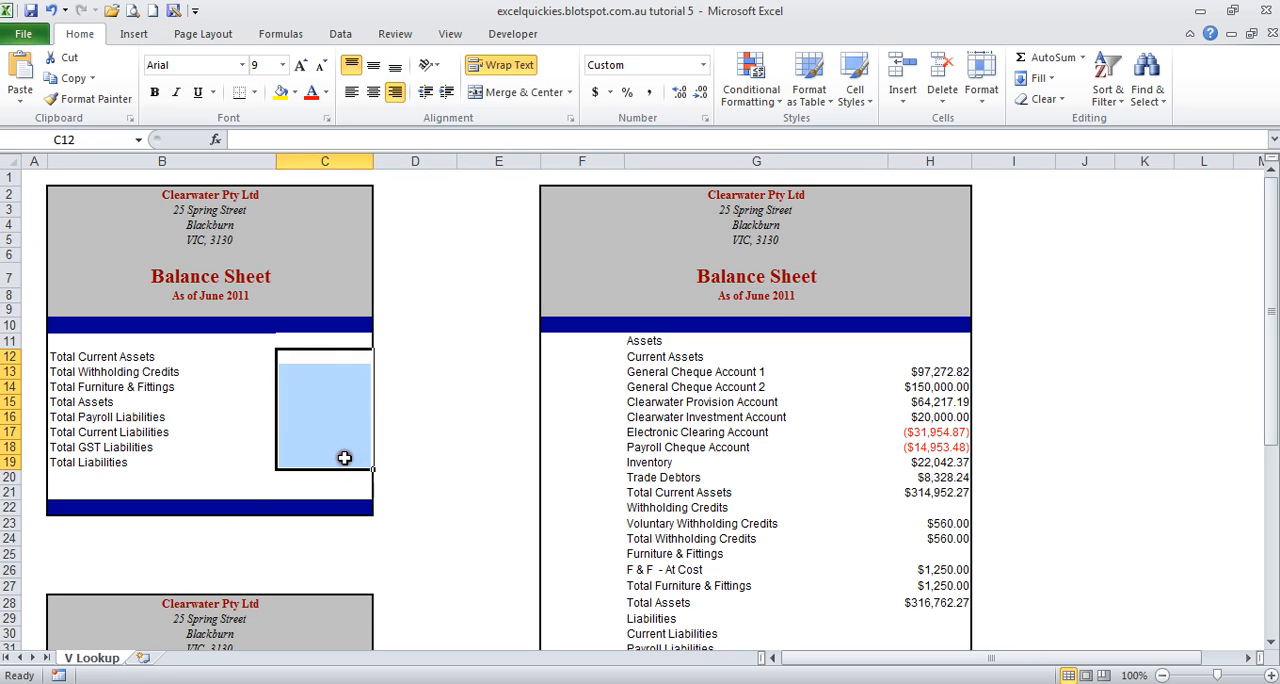
{"action": "left_click", "coordinate": [430, 432]}
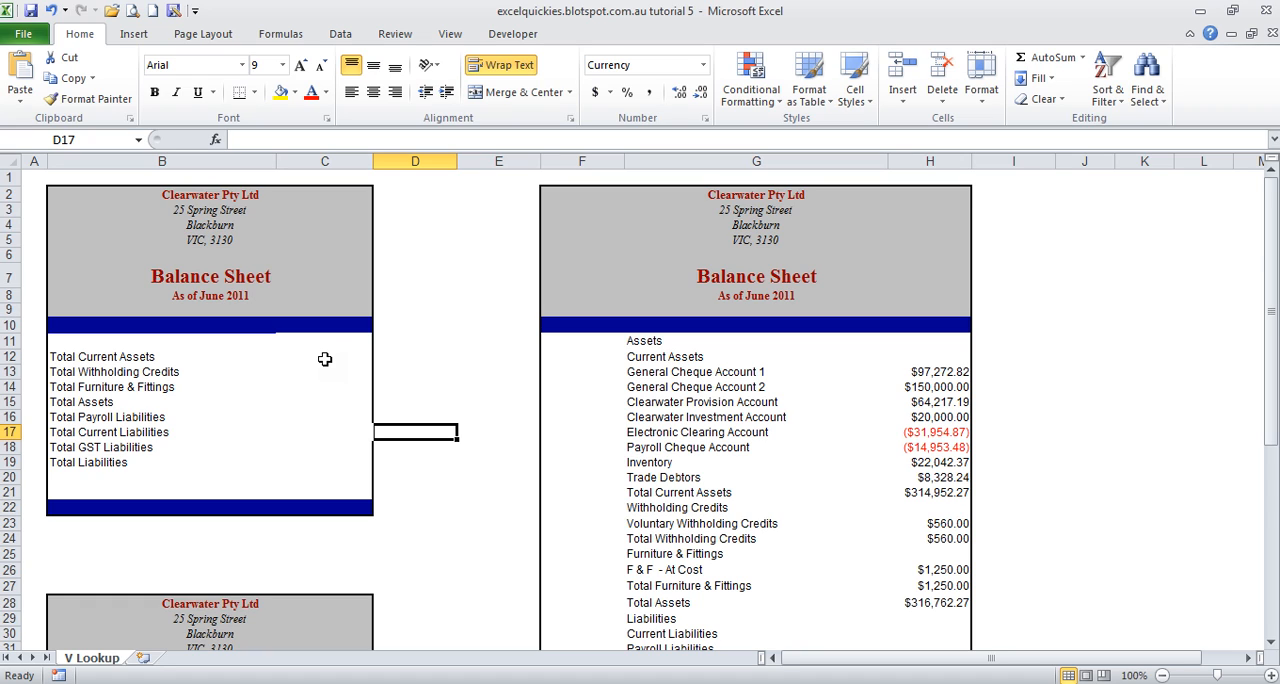
{"action": "left_click", "coordinate": [121, 358]}
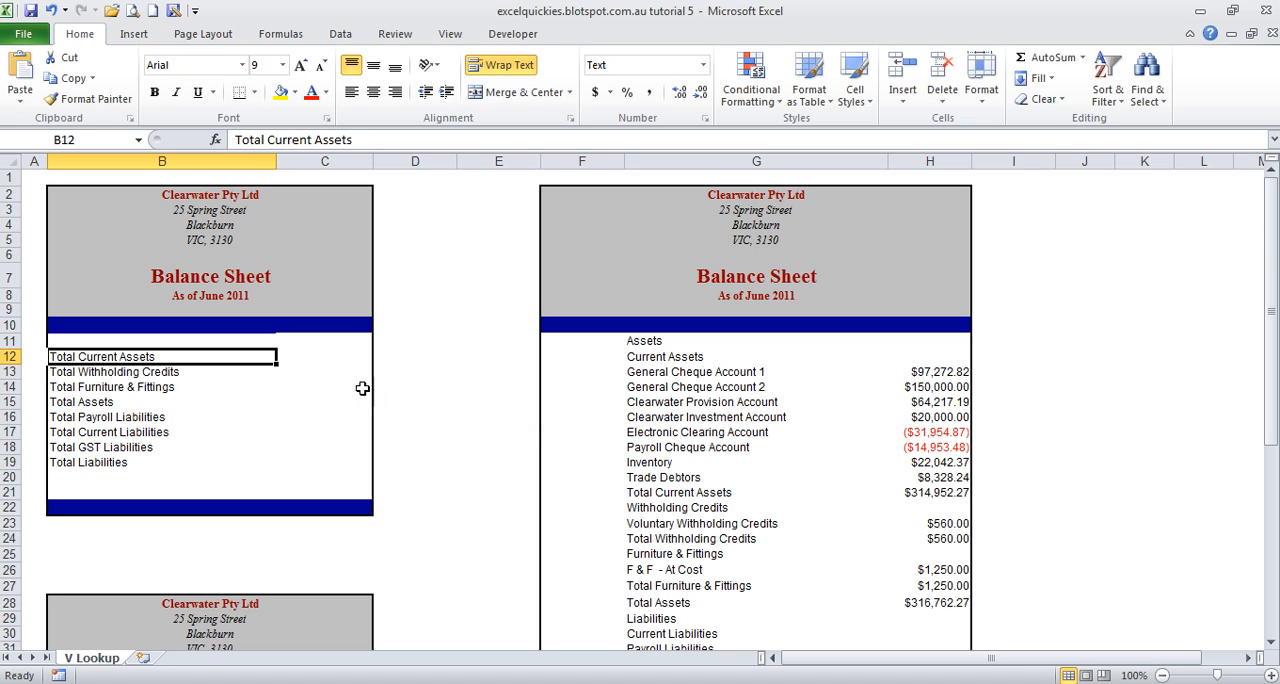
{"action": "left_click", "coordinate": [320, 358]}
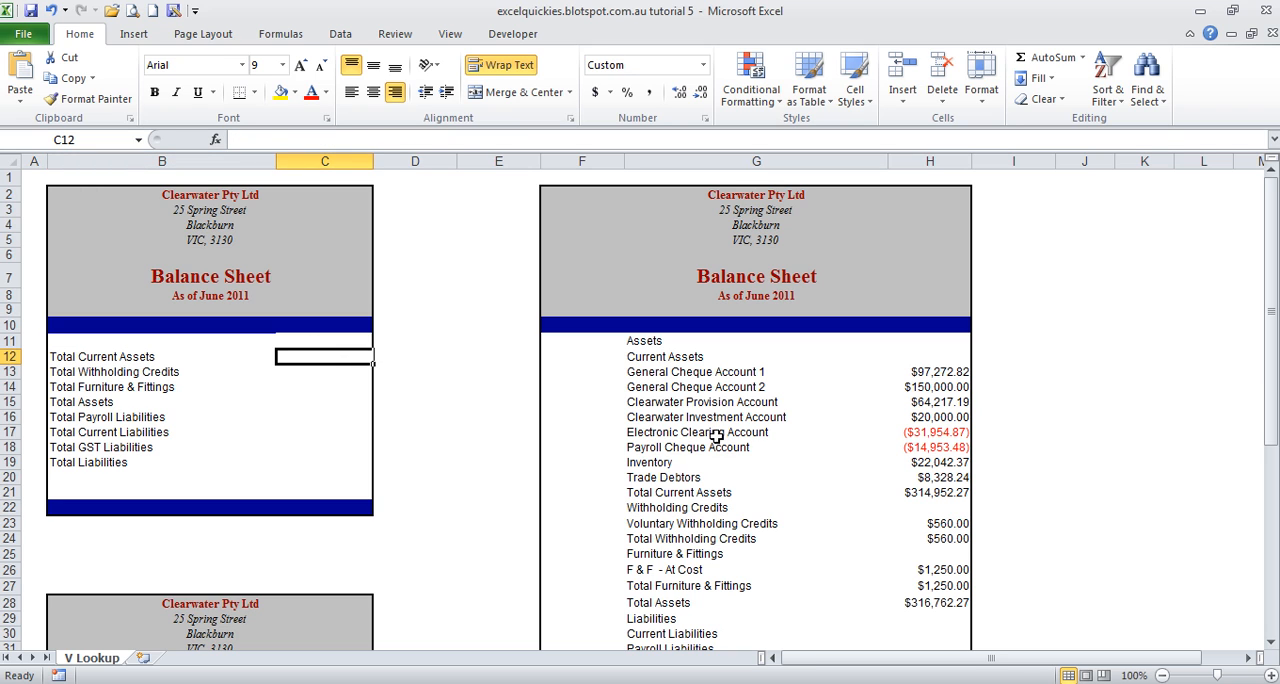
{"action": "left_click_drag", "start_coordinate": [582, 162], "coordinate": [914, 161]}
{"action": "scroll", "coordinate": [790, 220], "scroll_direction": "down", "scroll_amount": 2}
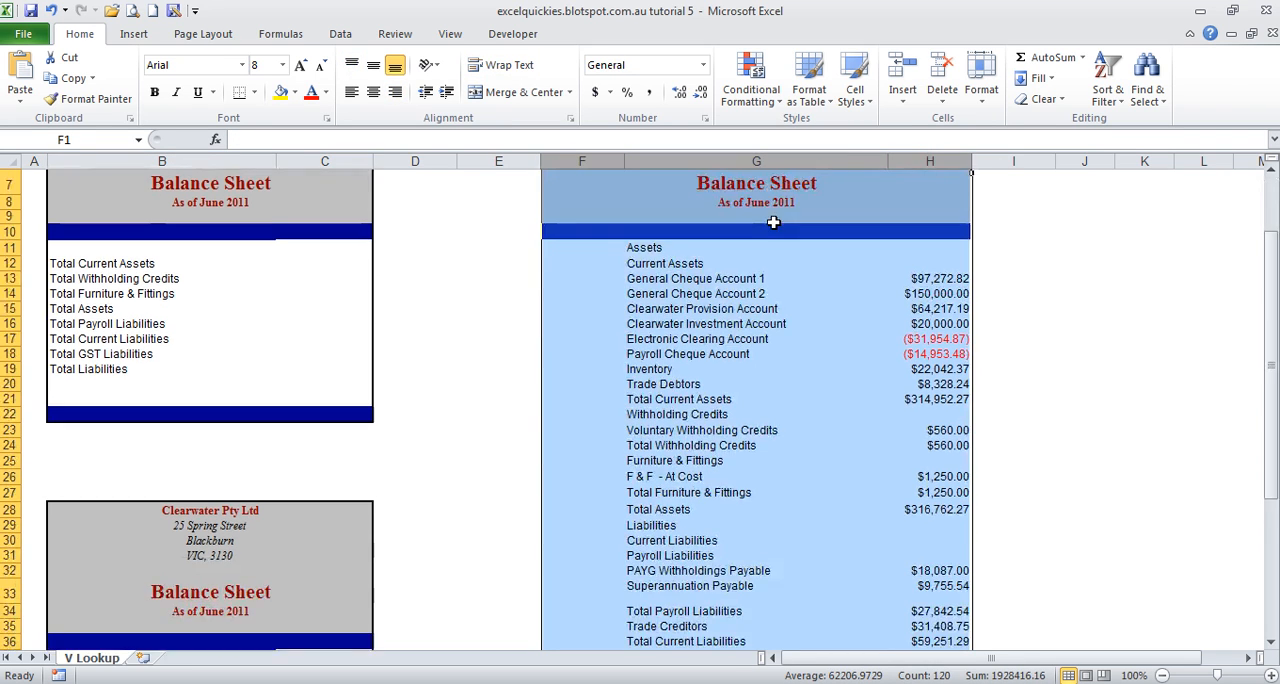
{"action": "left_click", "coordinate": [809, 264]}
{"action": "scroll", "coordinate": [809, 256], "scroll_direction": "down", "scroll_amount": 8}
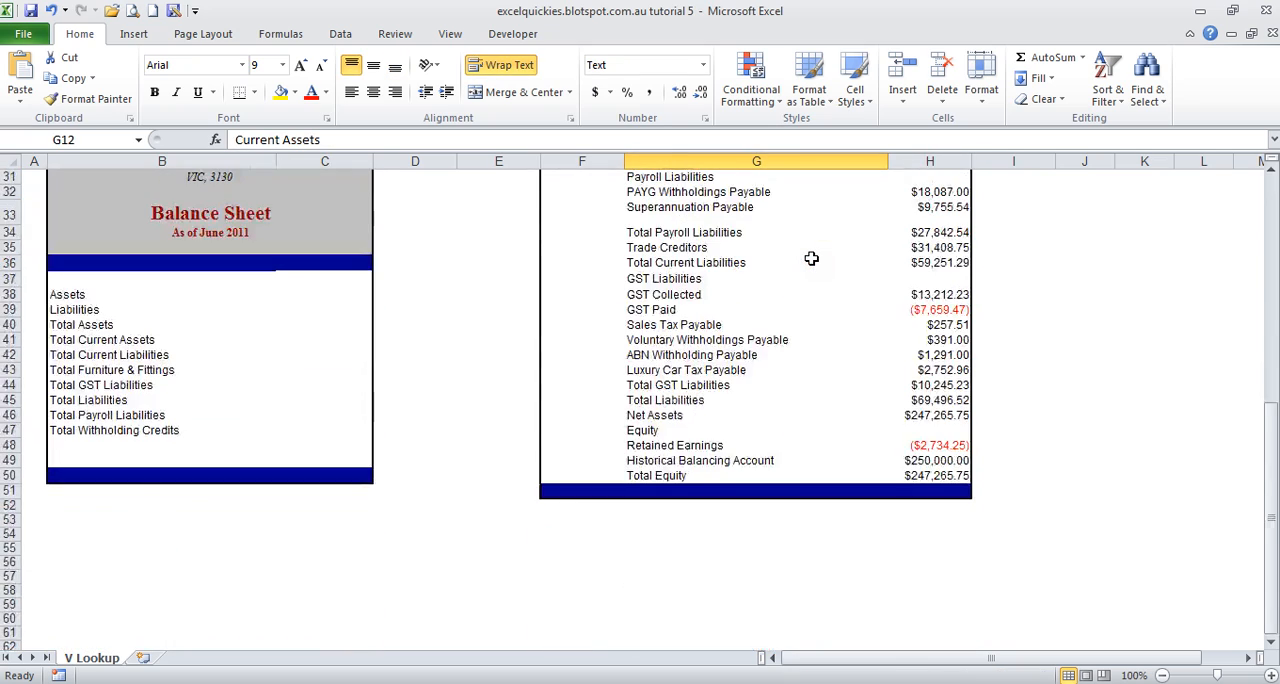
{"action": "scroll", "coordinate": [811, 258], "scroll_direction": "up", "scroll_amount": 10}
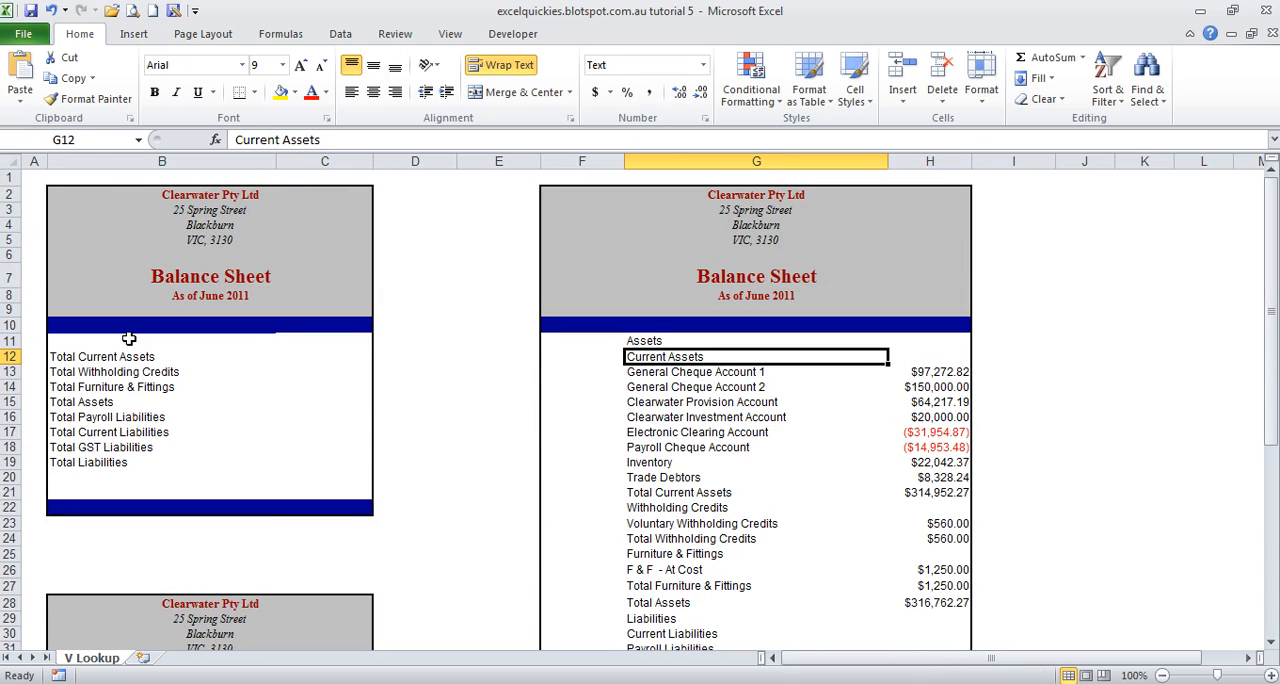
Step: Compare the line items of both summary balance sheets in columns B and C with those in the full balance sheet
{"action": "left_click_drag", "start_coordinate": [129, 340], "coordinate": [329, 463]}
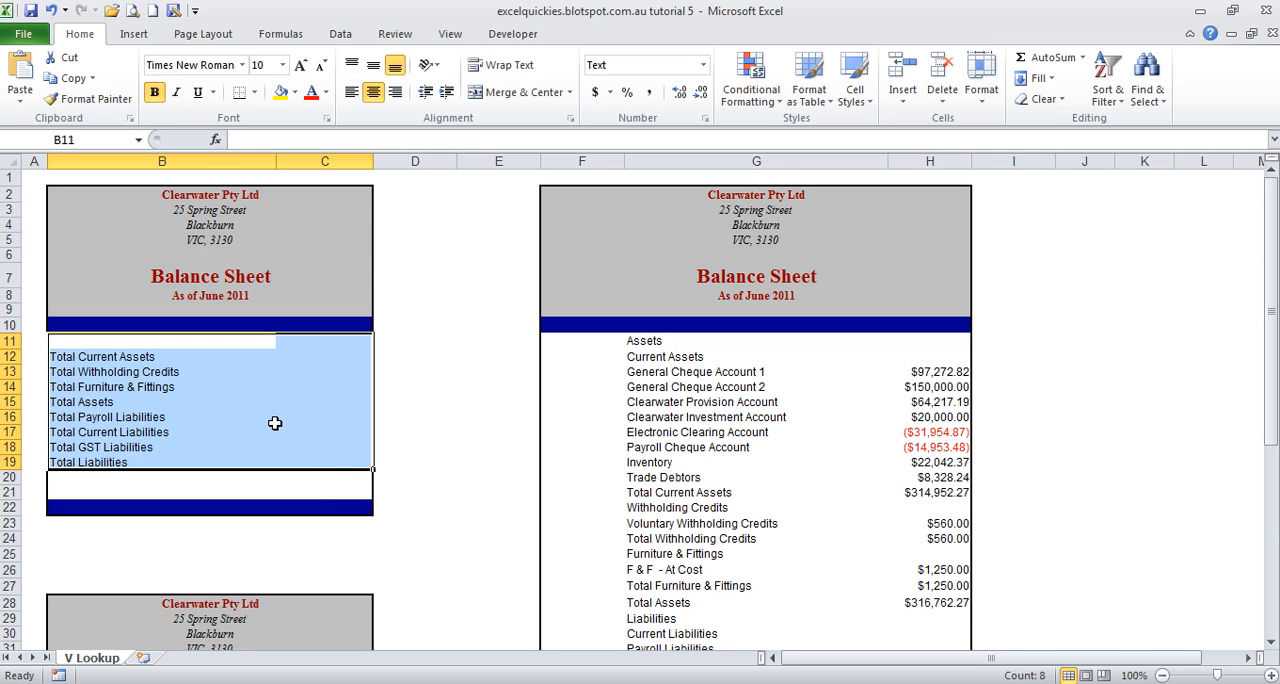
{"action": "scroll", "coordinate": [274, 423], "scroll_direction": "down", "scroll_amount": 3}
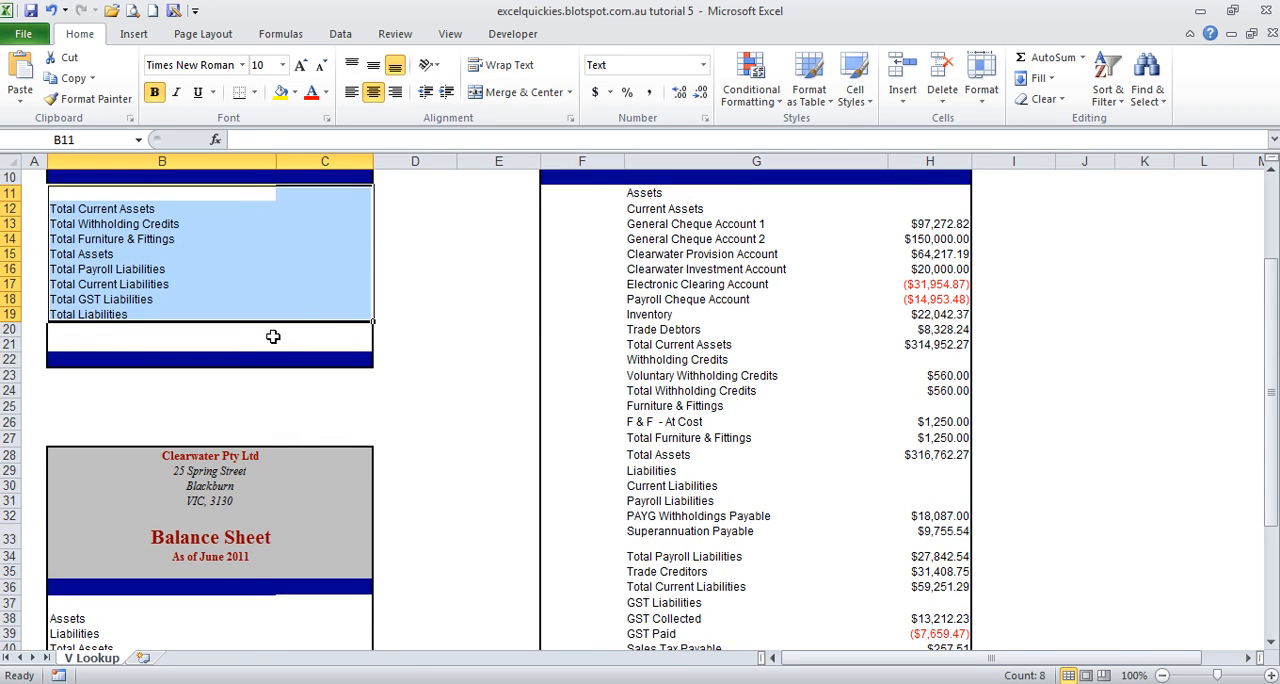
{"action": "left_click", "coordinate": [216, 620]}
{"action": "scroll", "coordinate": [218, 625], "scroll_direction": "down", "scroll_amount": 3}
{"action": "scroll", "coordinate": [218, 625], "scroll_direction": "up", "scroll_amount": 6}
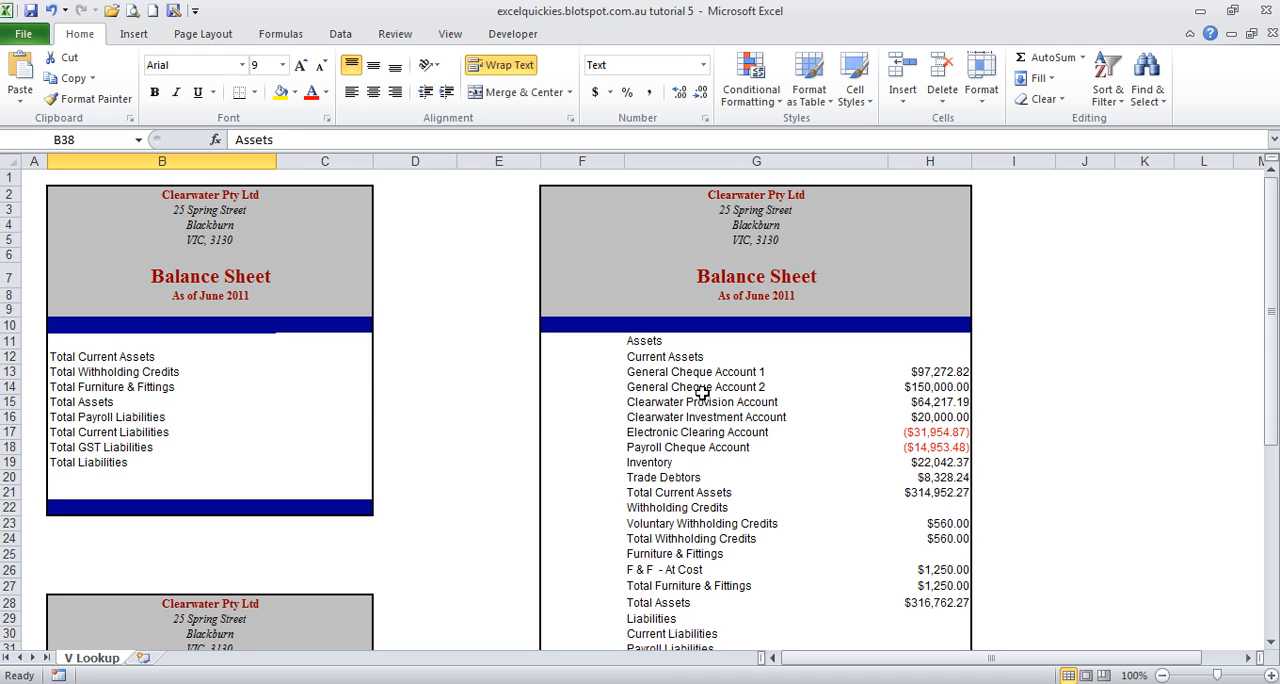
{"action": "left_click_drag", "start_coordinate": [614, 227], "coordinate": [907, 572]}
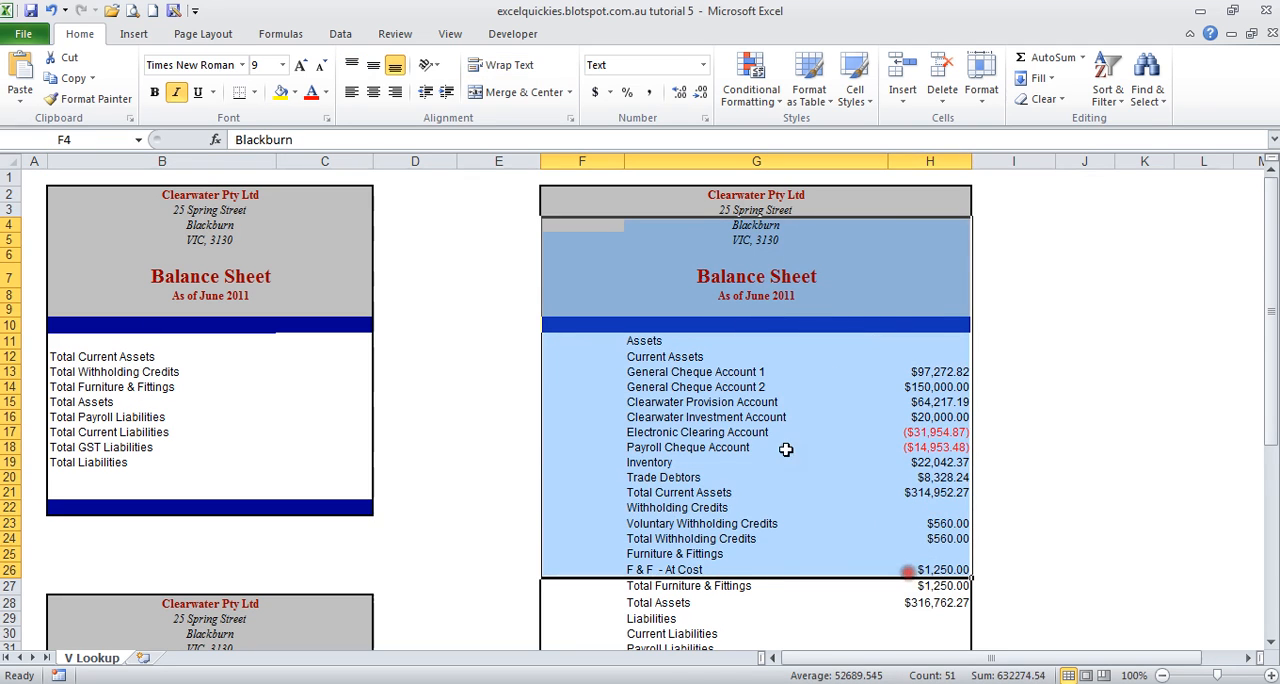
{"action": "left_click", "coordinate": [775, 419]}
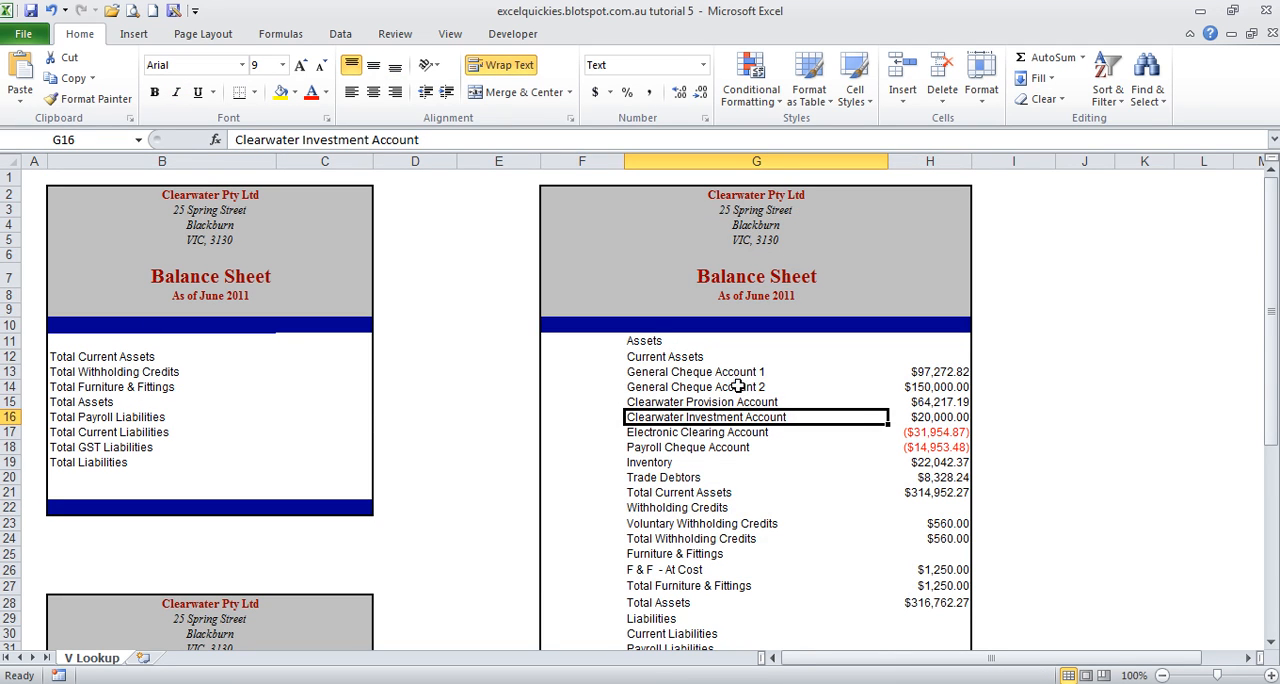
{"action": "left_click_drag", "start_coordinate": [83, 204], "coordinate": [340, 463]}
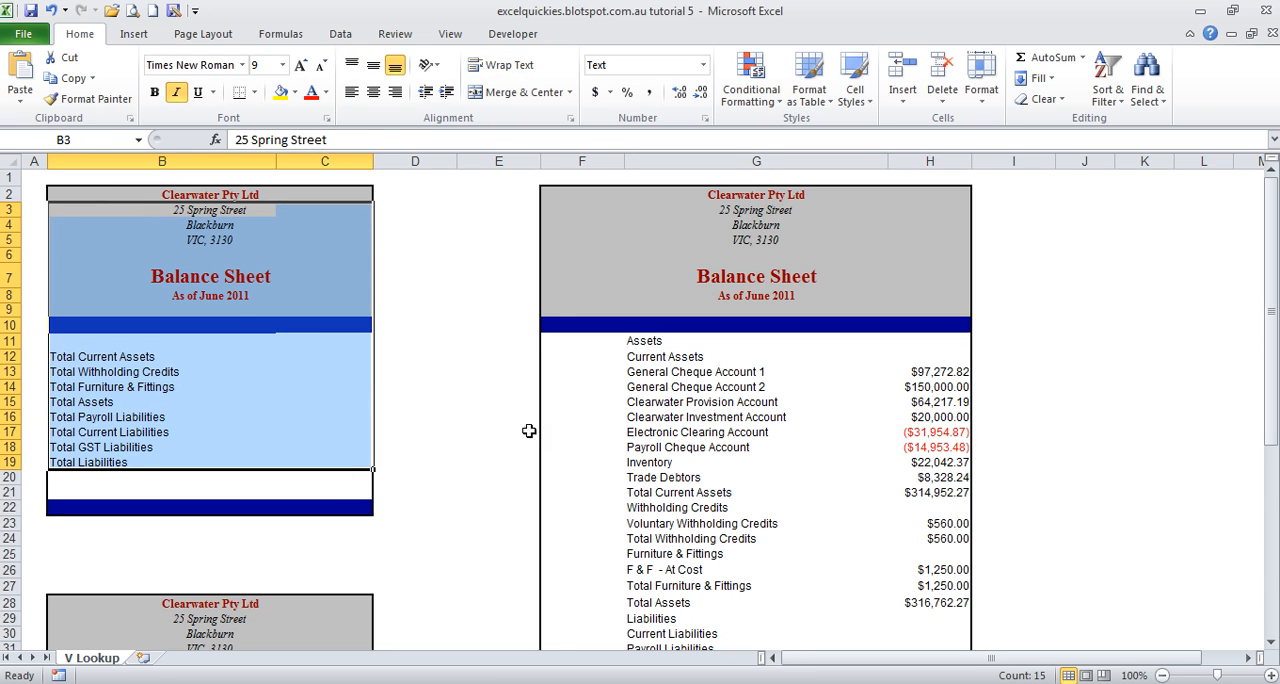
{"action": "left_click", "coordinate": [211, 377]}
{"action": "scroll", "coordinate": [835, 500], "scroll_direction": "down", "scroll_amount": 7}
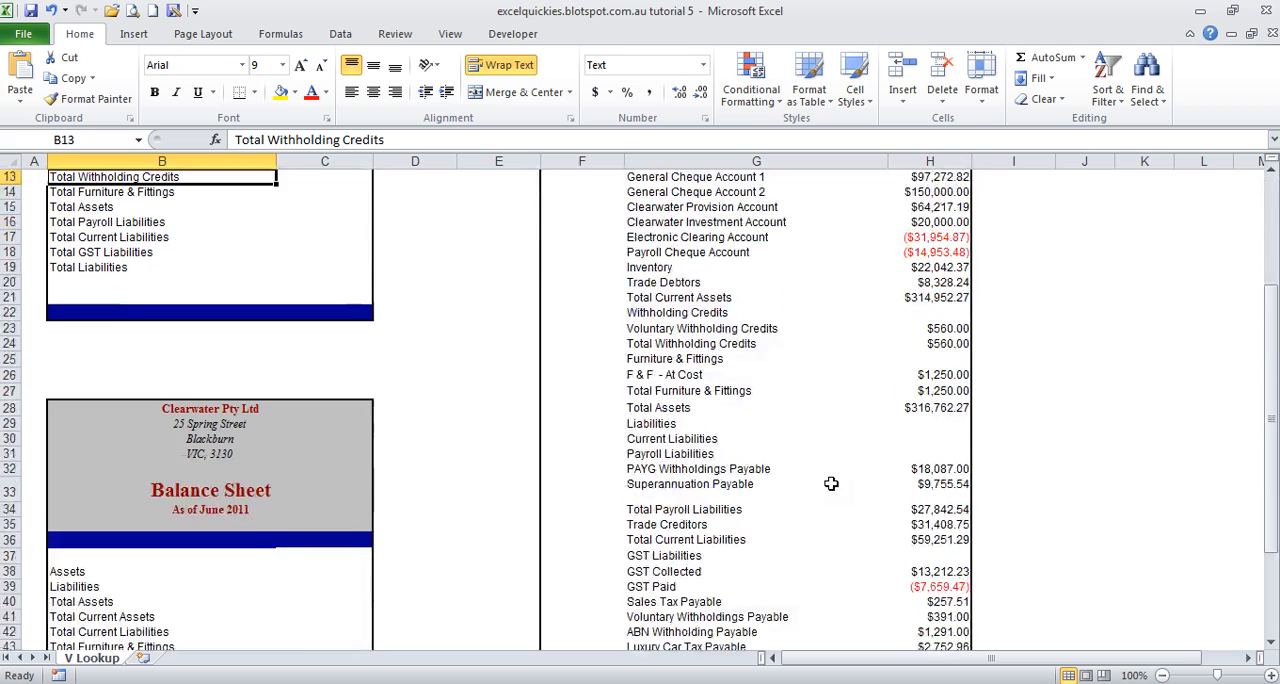
{"action": "scroll", "coordinate": [826, 464], "scroll_direction": "up", "scroll_amount": 5}
{"action": "scroll", "coordinate": [826, 464], "scroll_direction": "up", "scroll_amount": 2}
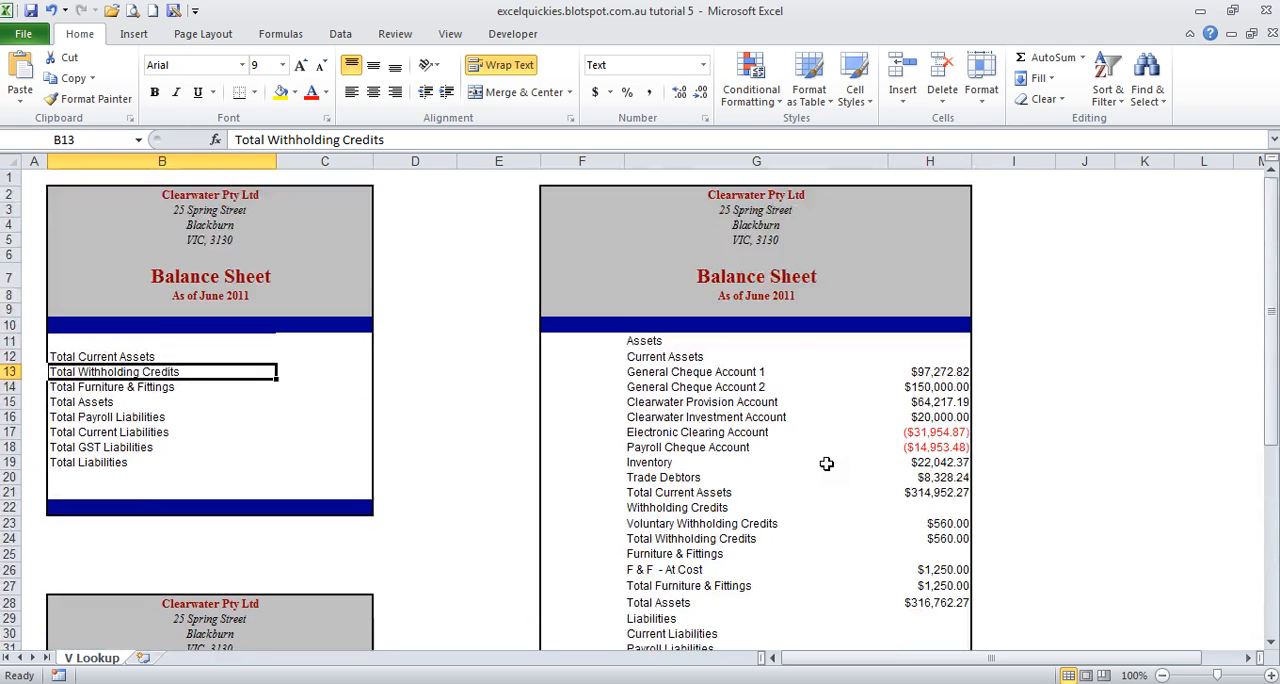
Step: Start a VLOOKUP formula in C12 with the Total Current Assets label in B12 as the lookup value
{"action": "left_click", "coordinate": [301, 360]}
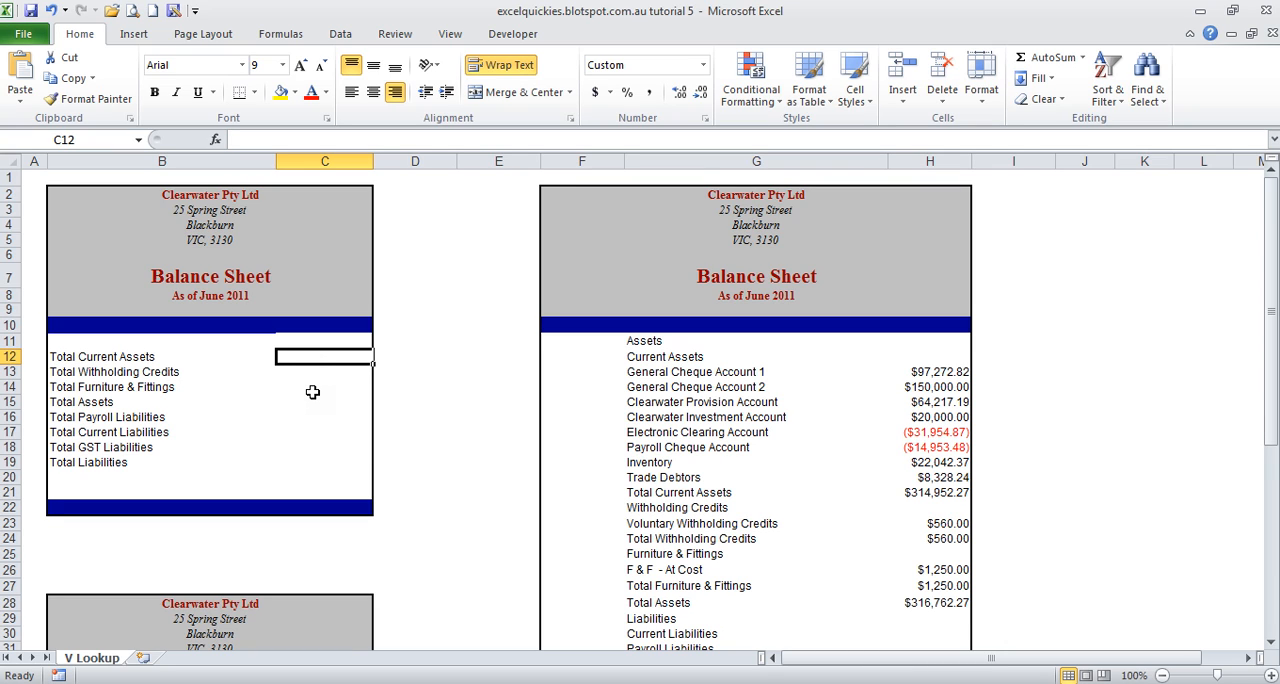
{"action": "type", "text": "="}
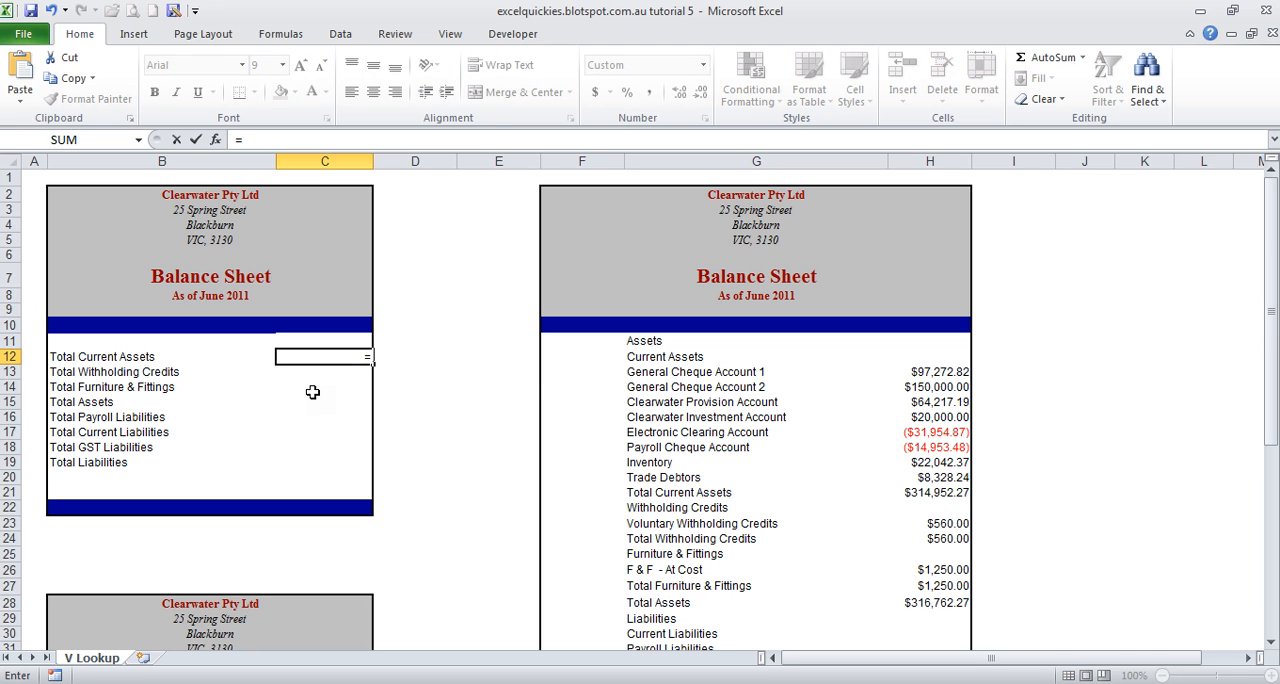
{"action": "type", "text": "vlook"}
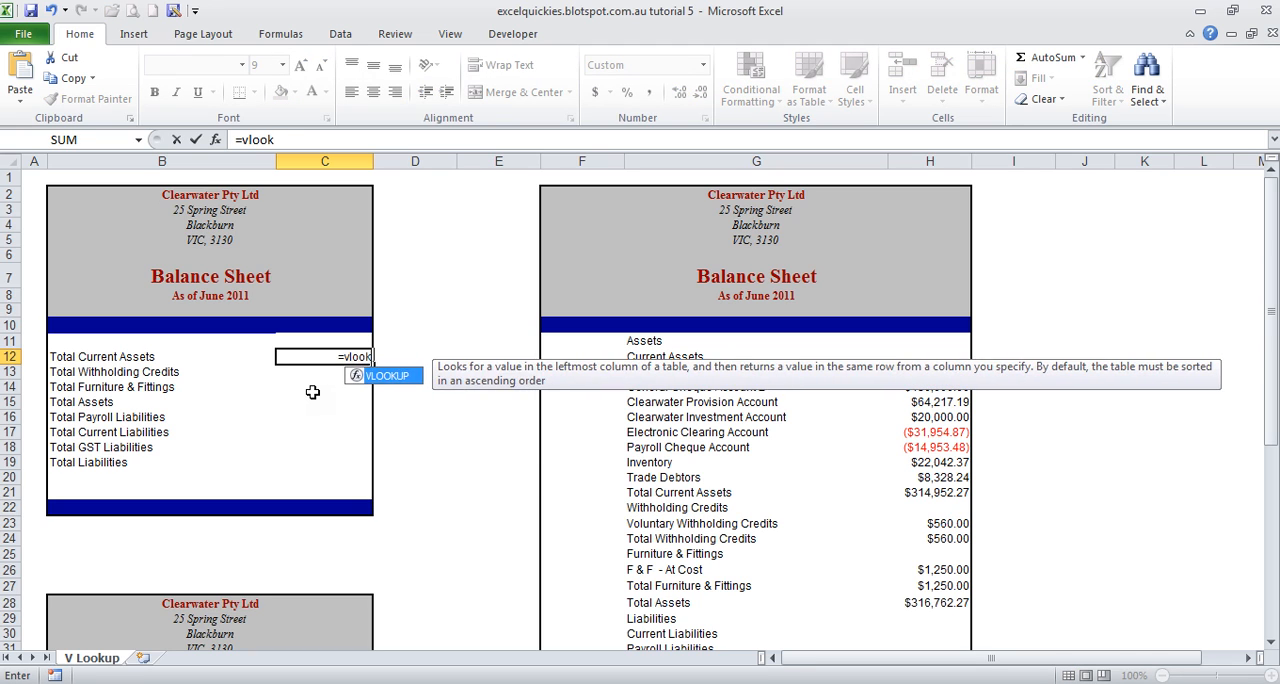
{"action": "type", "text": "up("}
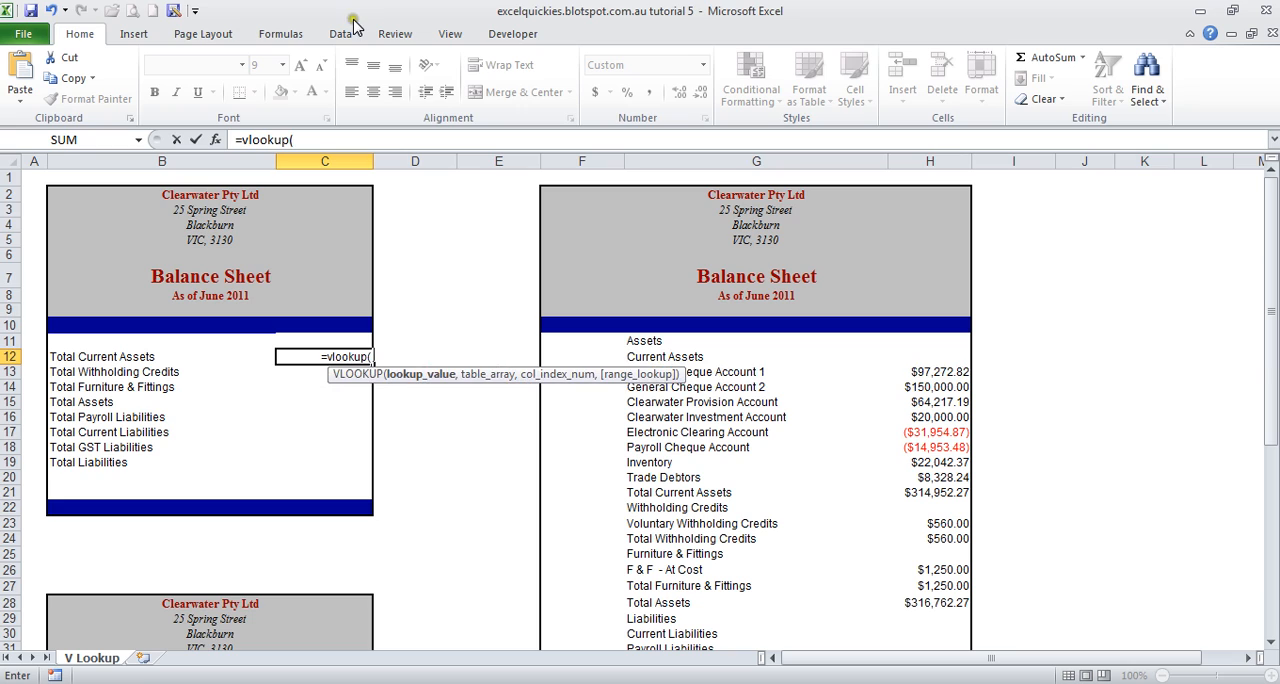
{"action": "left_click", "coordinate": [119, 357]}
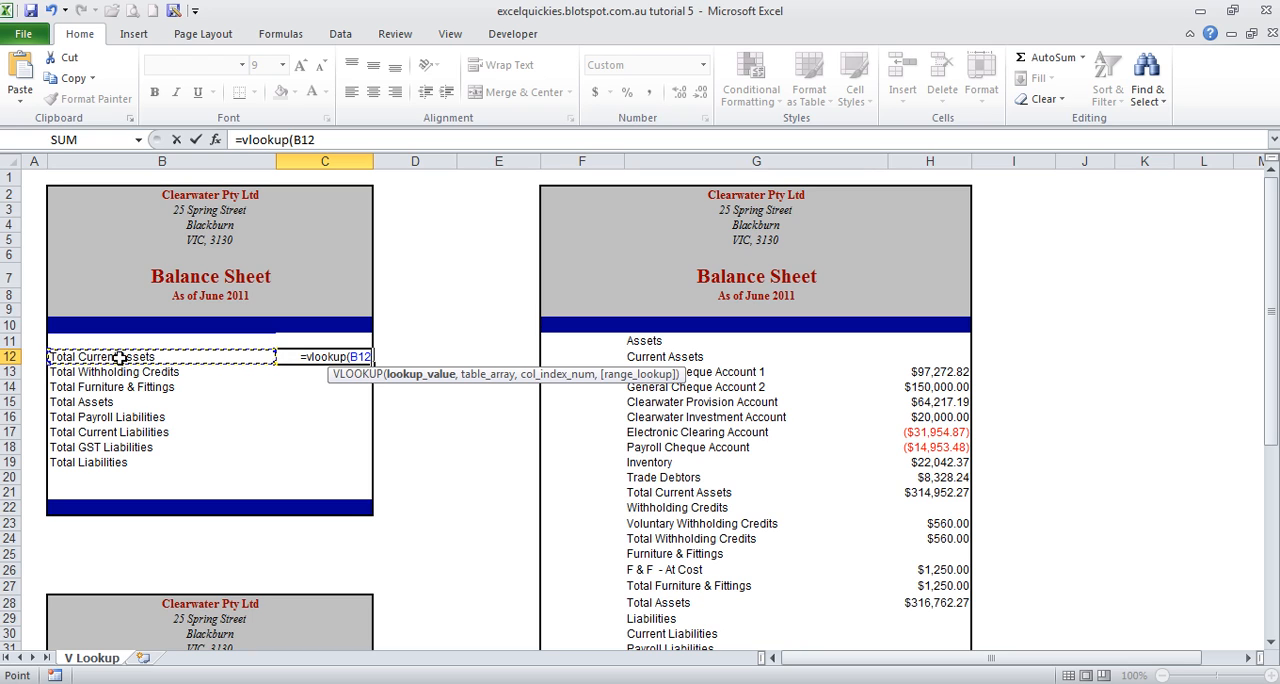
{"action": "type", "text": ","}
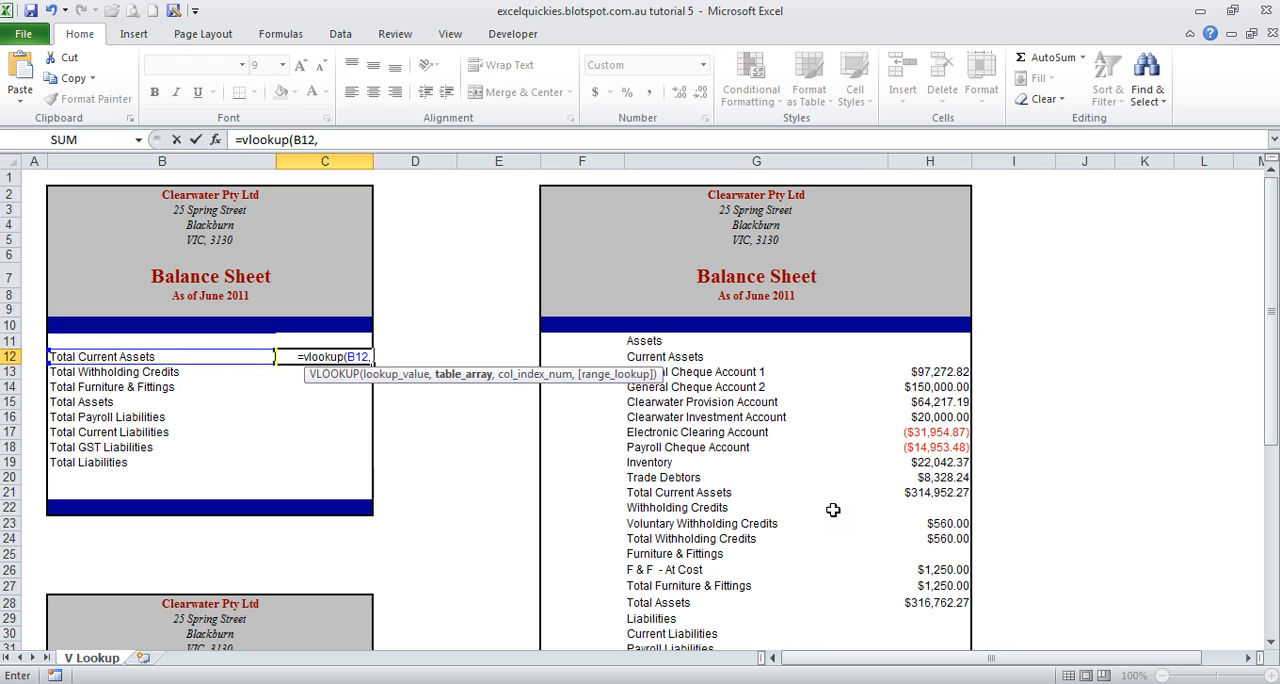
Step: Set the VLOOKUP table array to the full balance sheet's items and amounts as the absolute range $G$11:$H$50
{"action": "left_click_drag", "start_coordinate": [652, 340], "coordinate": [920, 628]}
{"action": "scroll", "coordinate": [881, 447], "scroll_direction": "up", "scroll_amount": 6}
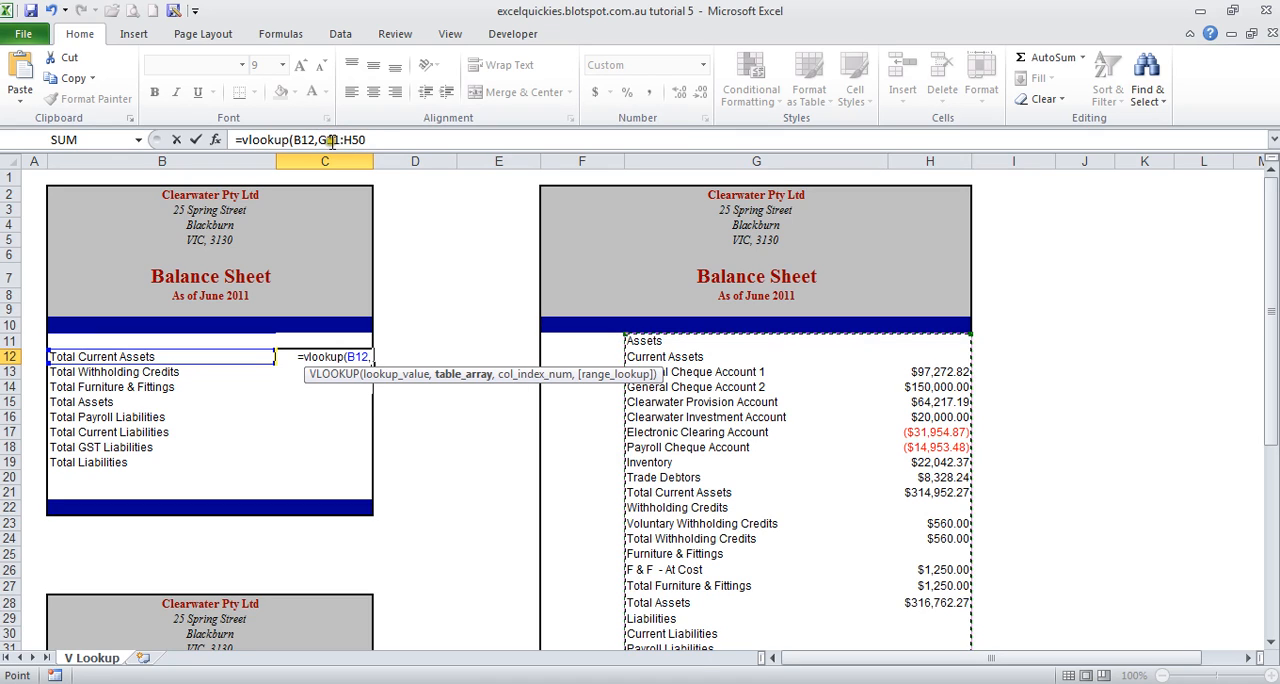
{"action": "key", "text": "F4"}
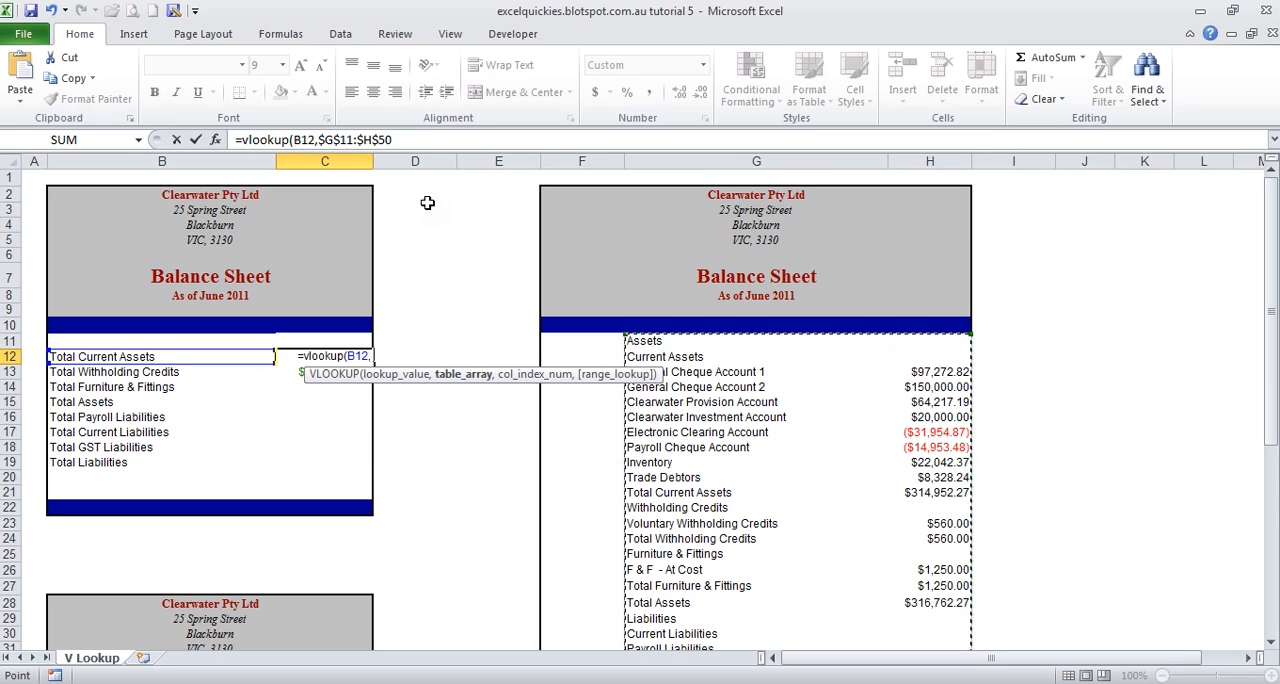
{"action": "left_click", "coordinate": [405, 137]}
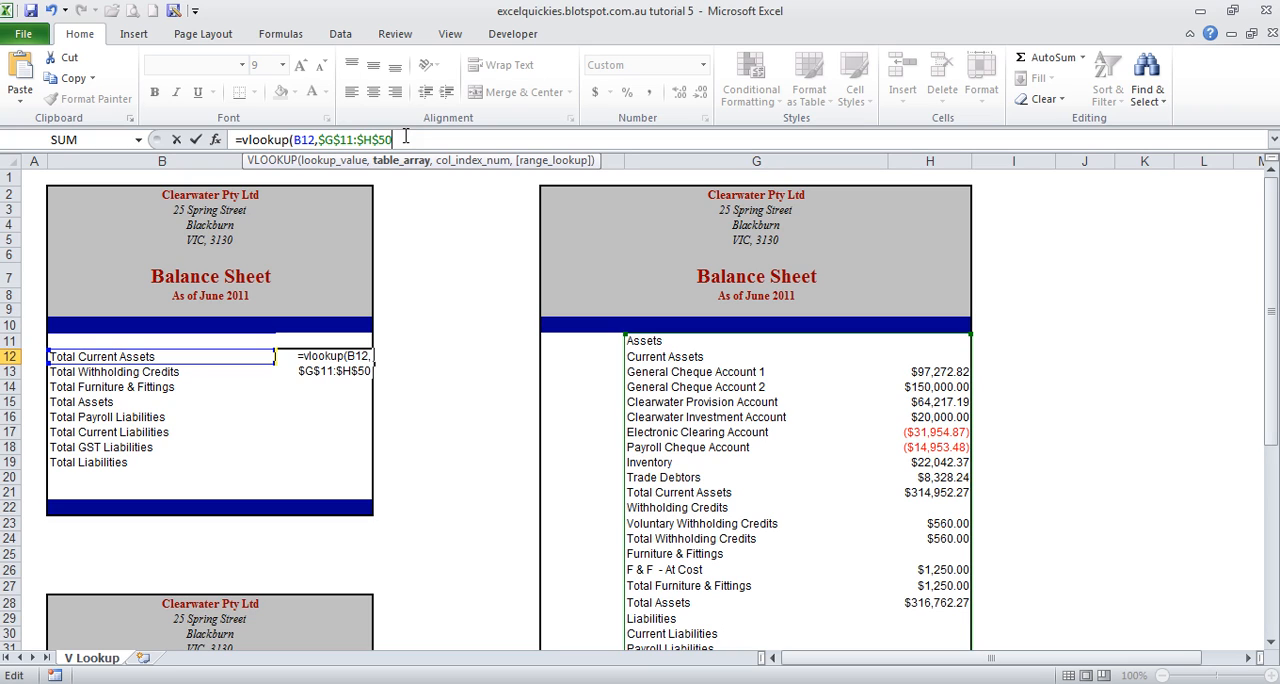
Step: Complete the VLOOKUP in C12 with column index 2 and FALSE for an exact match
{"action": "type", "text": ","}
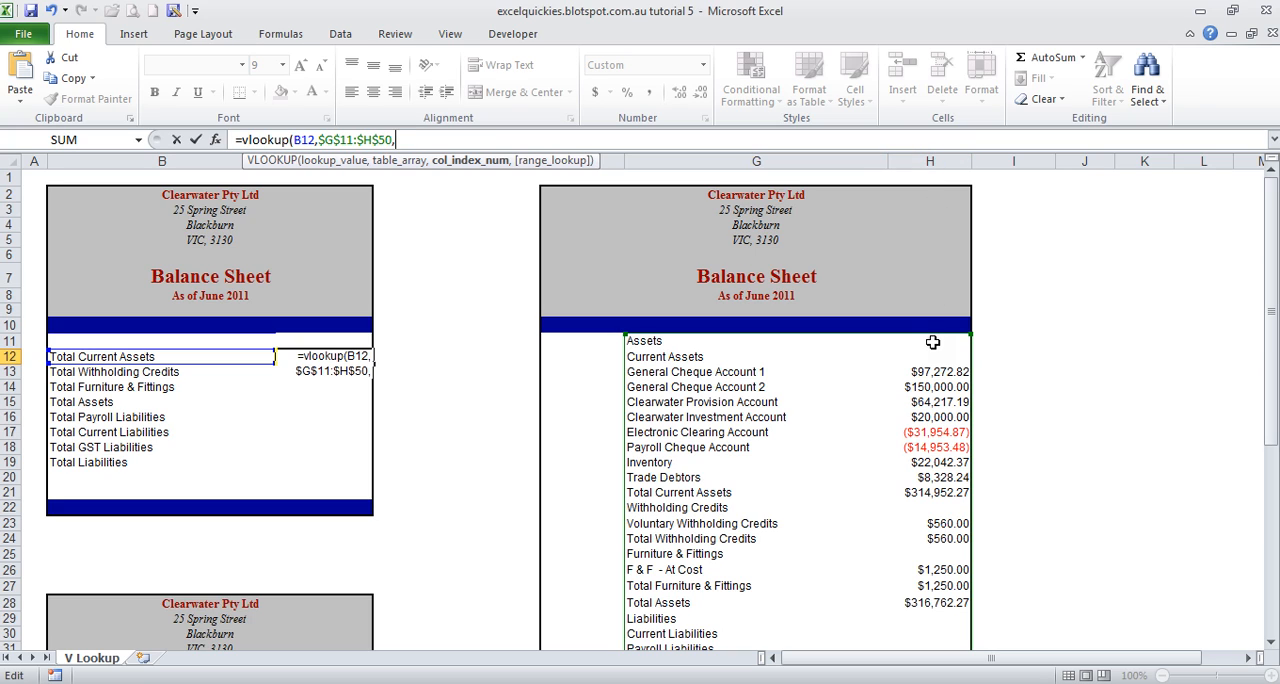
{"action": "type", "text": "2"}
{"action": "type", "text": ","}
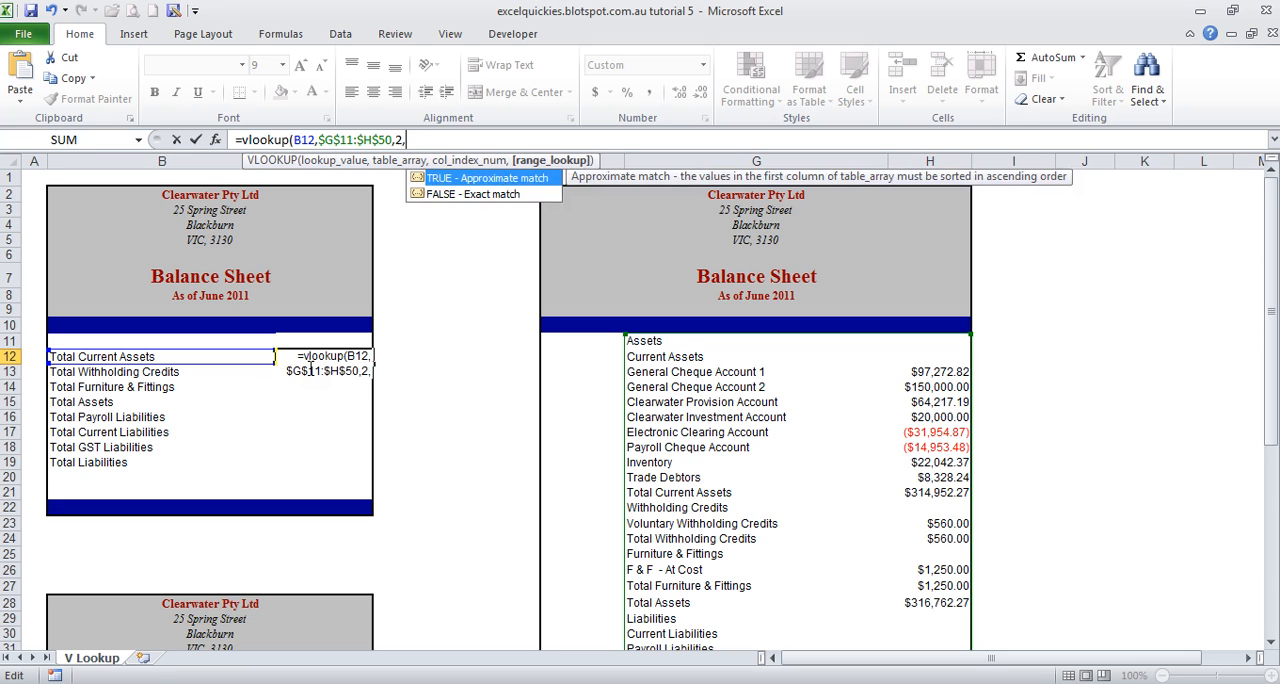
{"action": "type", "text": "false"}
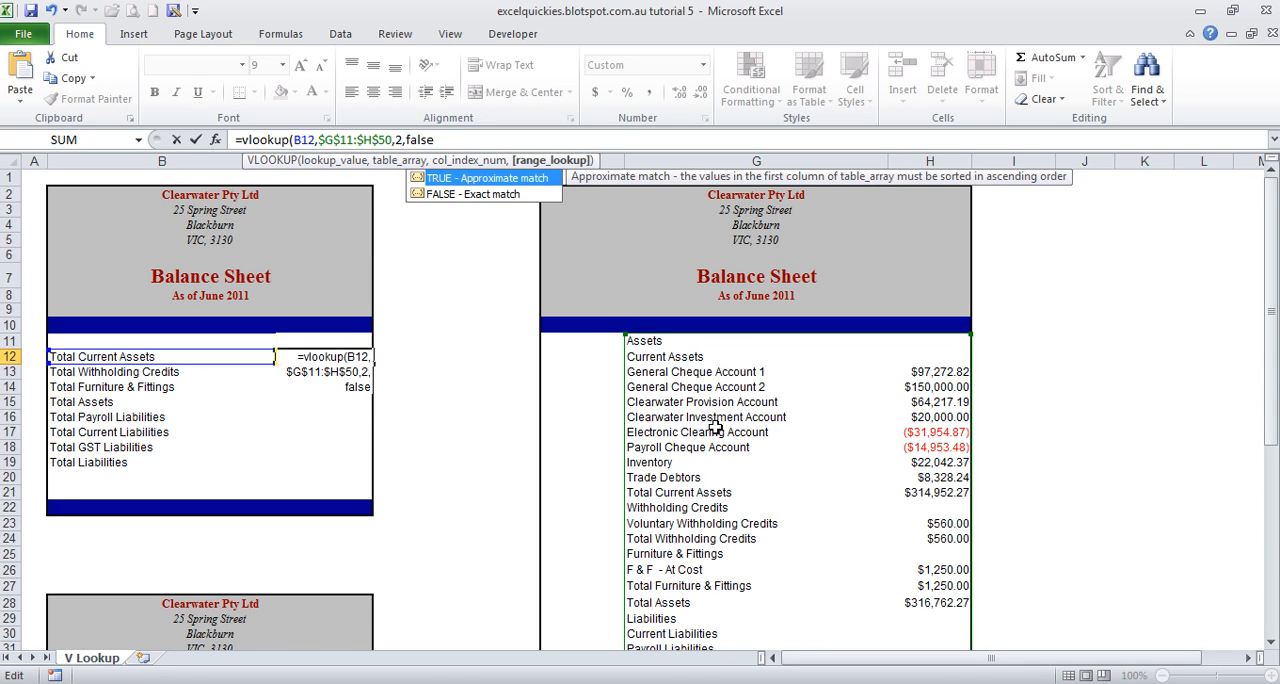
{"action": "type", "text": ")"}
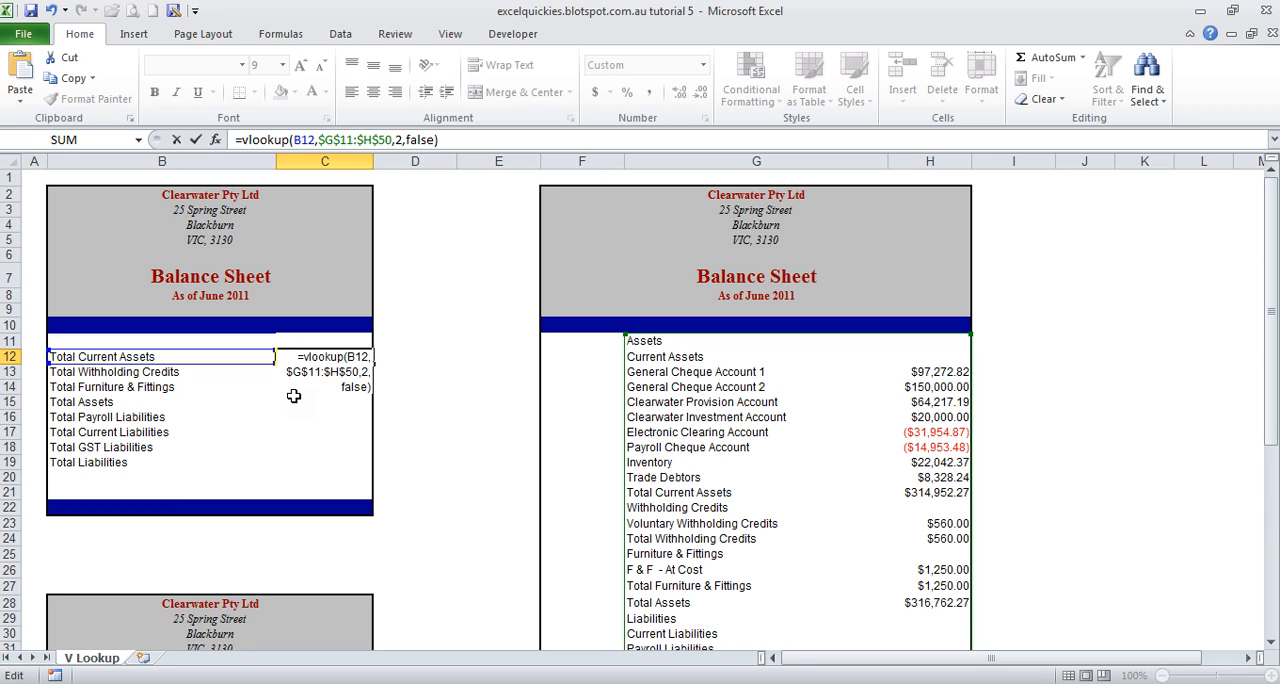
{"action": "key", "text": "Return"}
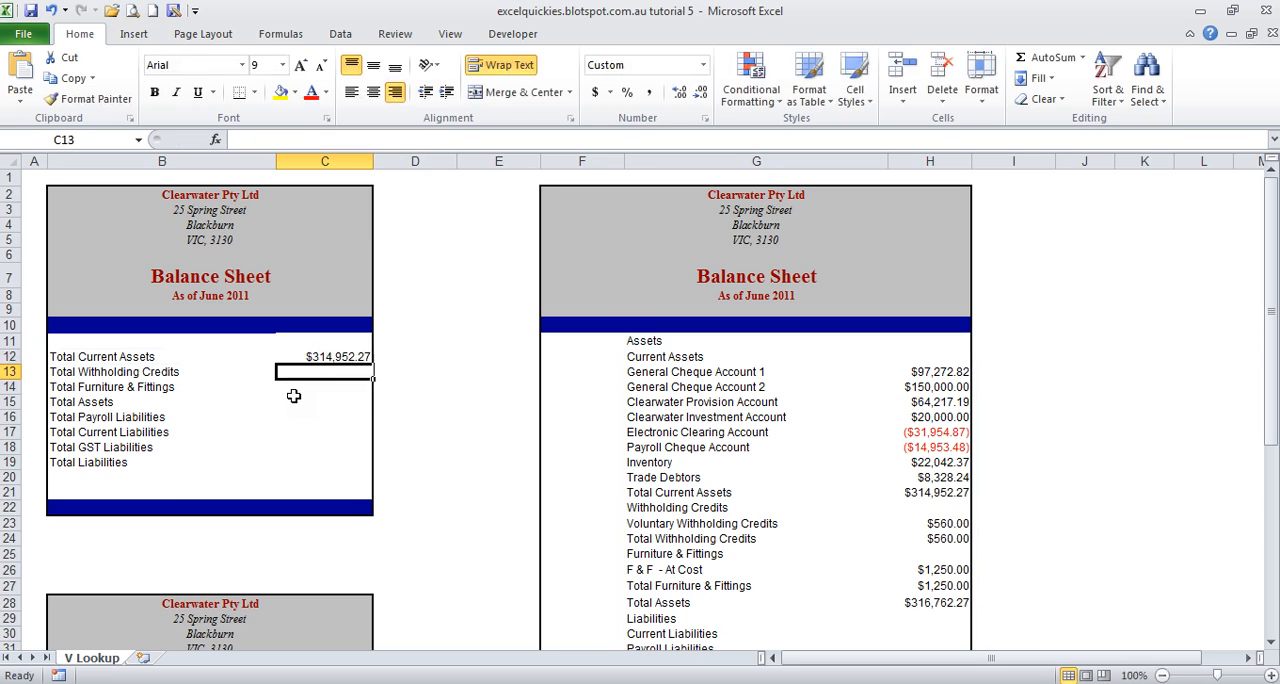
Step: Fill the VLOOKUP formula from C12 down to C19 for the remaining totals
{"action": "left_click", "coordinate": [312, 356]}
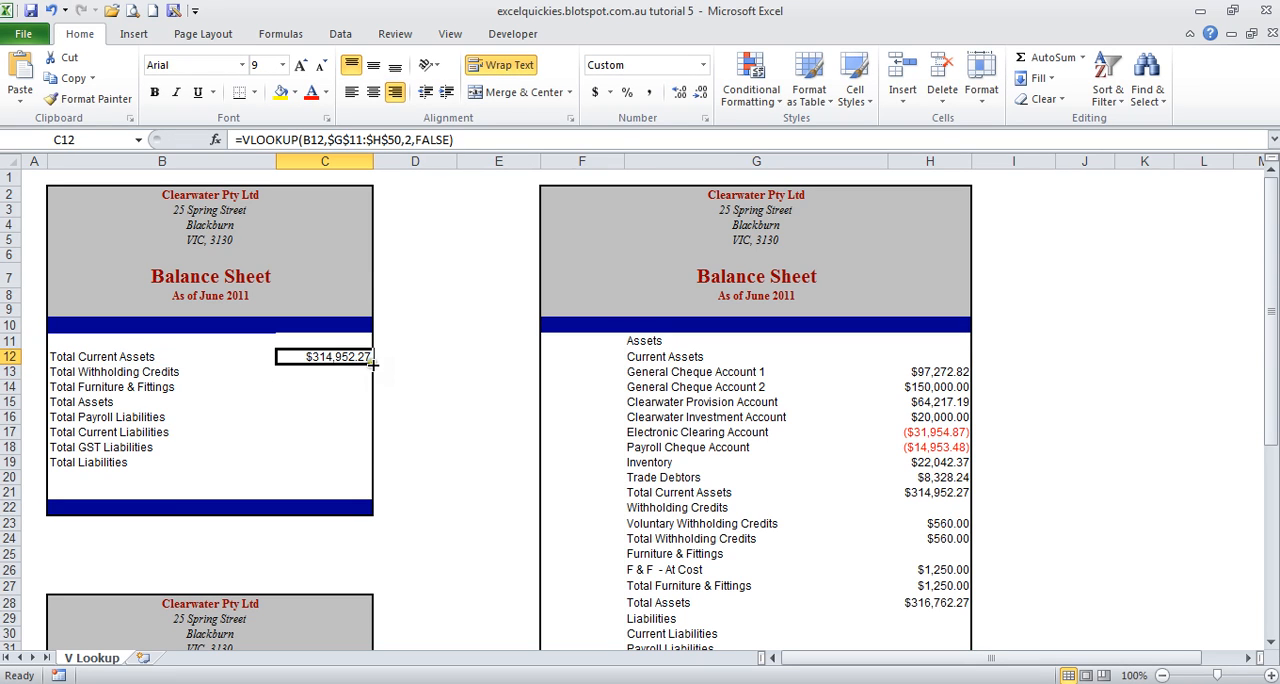
{"action": "left_click_drag", "start_coordinate": [372, 364], "coordinate": [368, 475]}
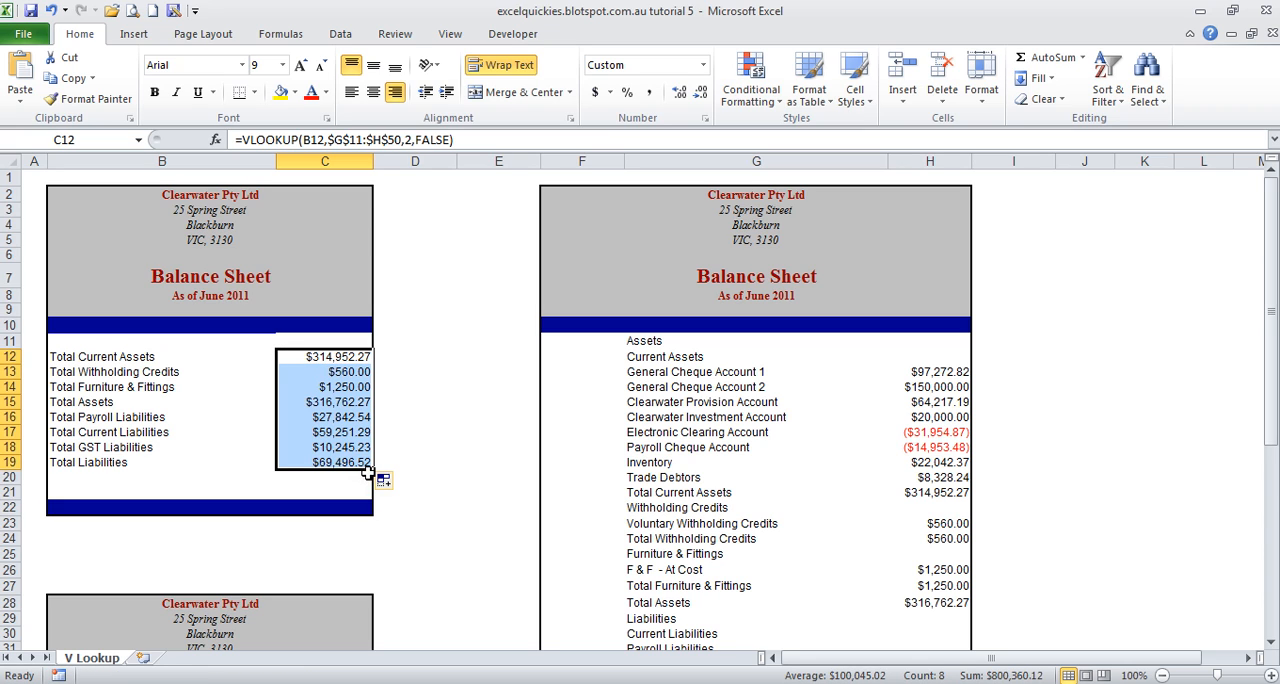
{"action": "left_click", "coordinate": [425, 390]}
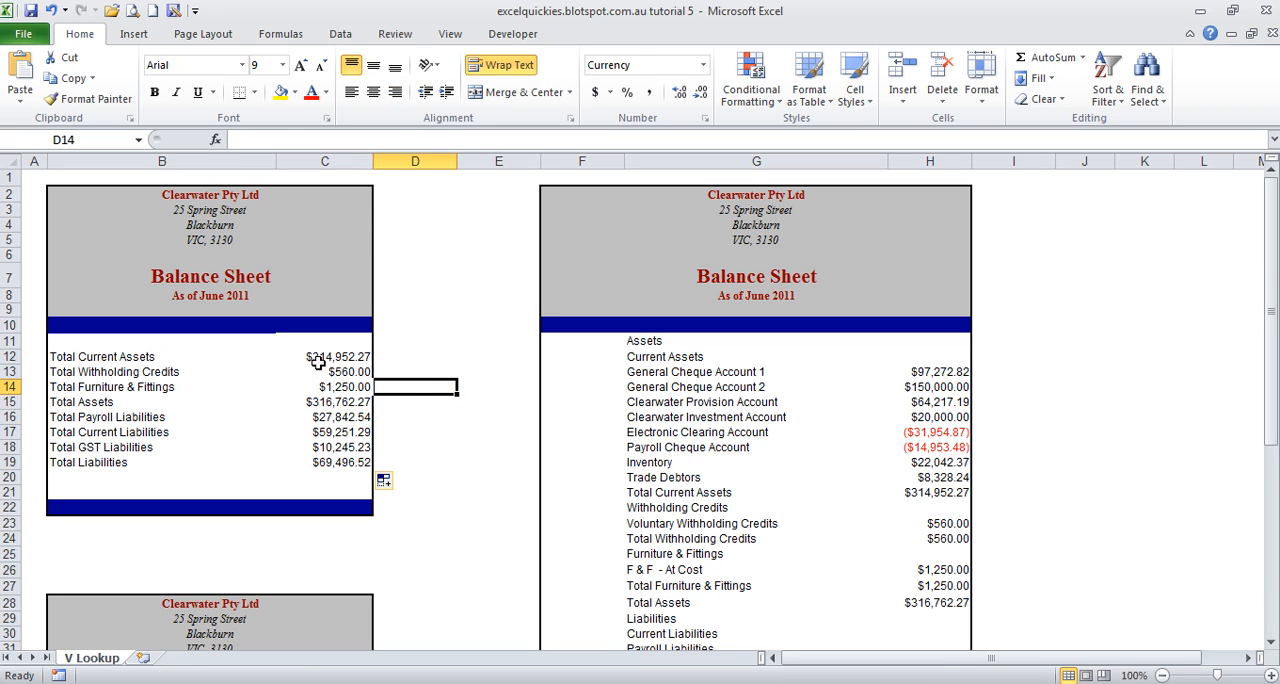
{"action": "left_click", "coordinate": [318, 360]}
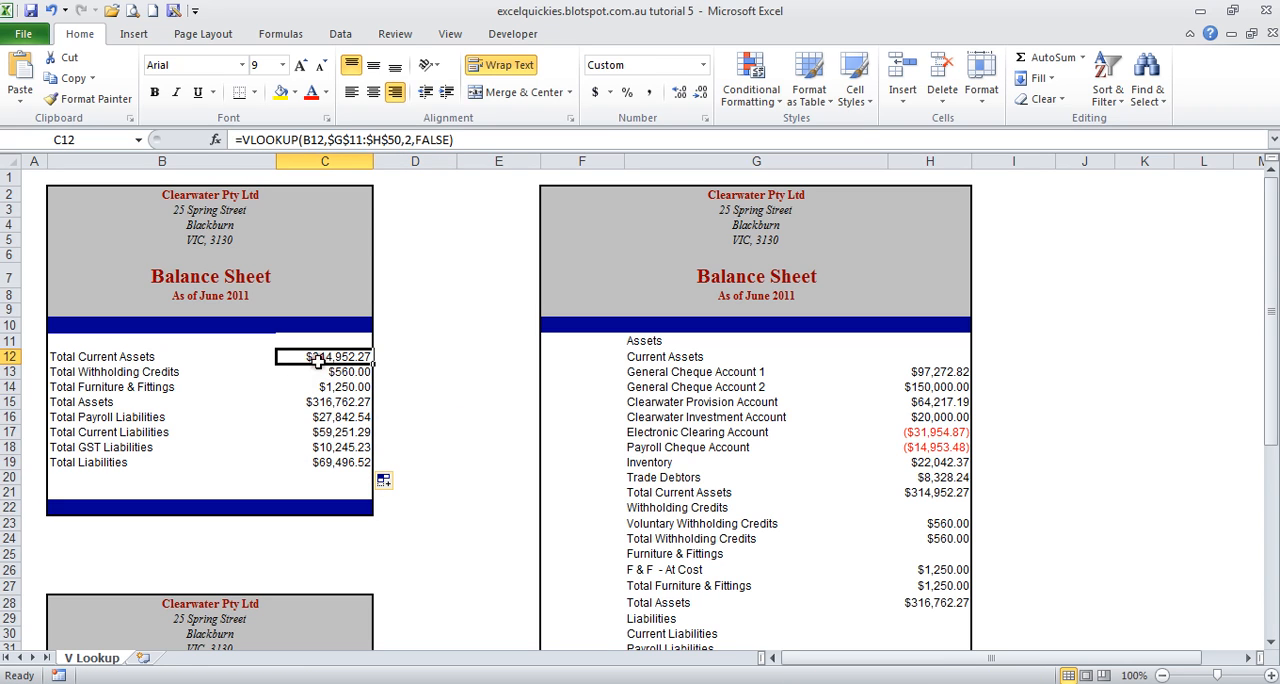
{"action": "left_click", "coordinate": [91, 352]}
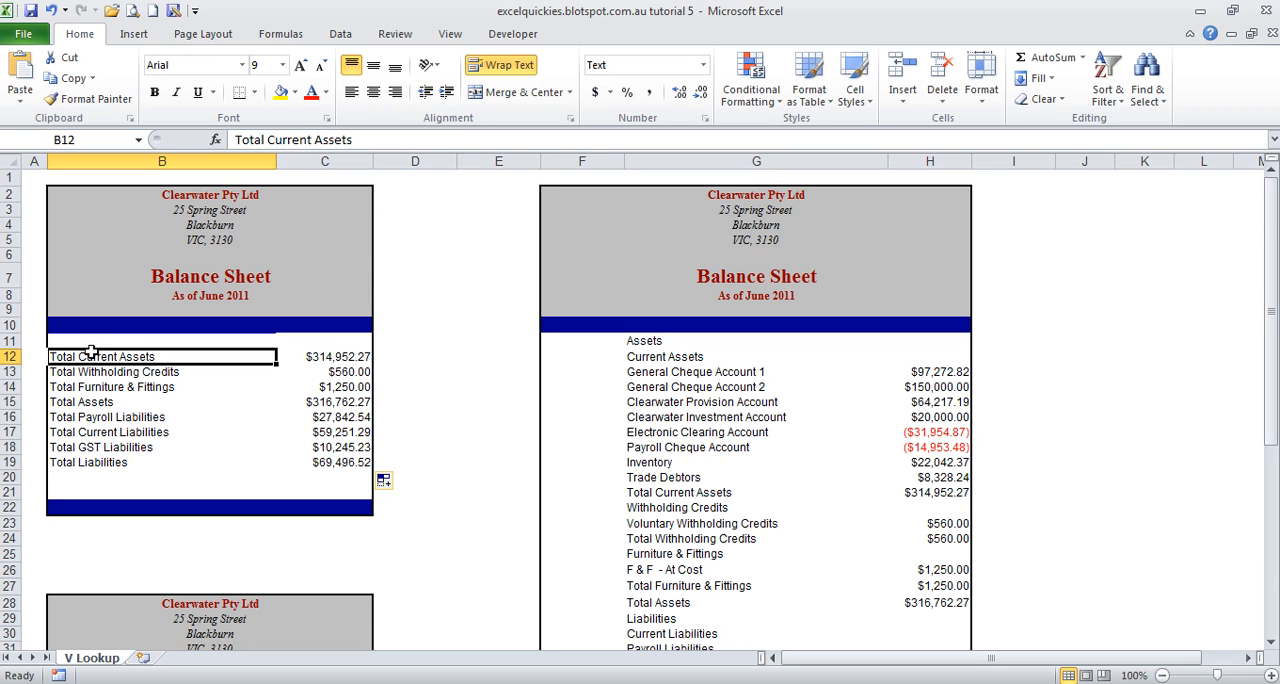
Step: Review the full balance sheet's item and amount columns, the empty columns beside them and the VLOOKUP formula in C12
{"action": "left_click_drag", "start_coordinate": [660, 342], "coordinate": [946, 558]}
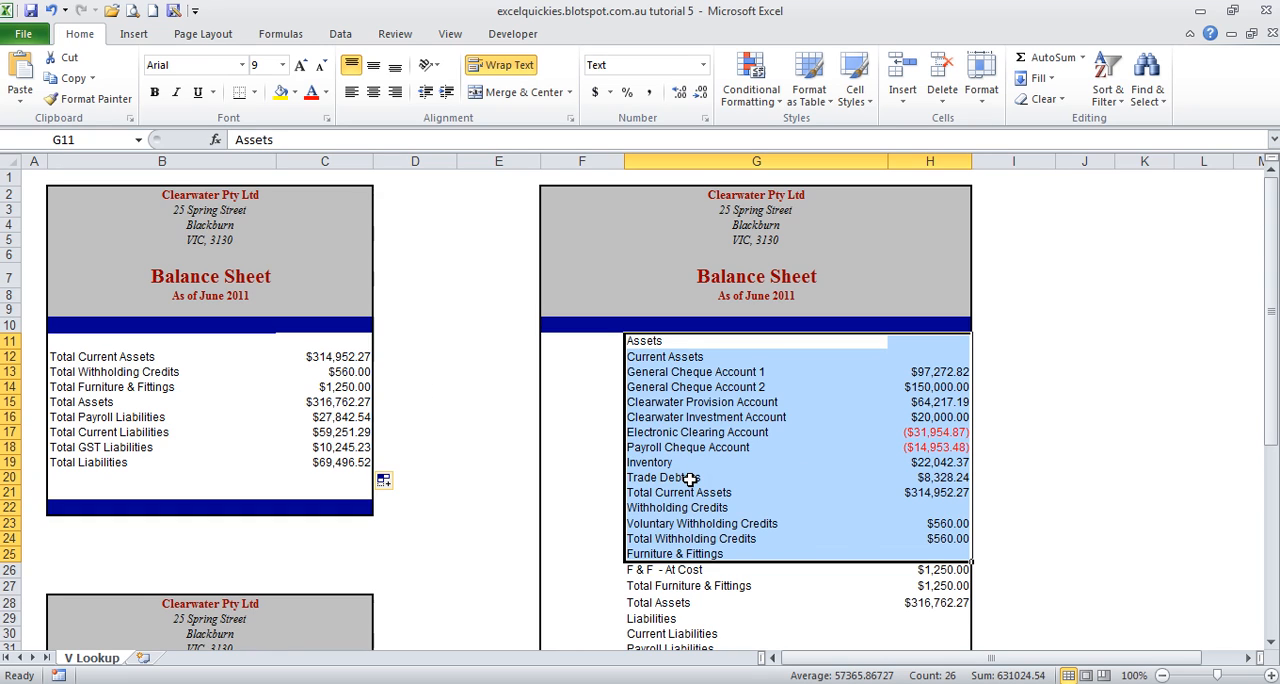
{"action": "left_click", "coordinate": [943, 492]}
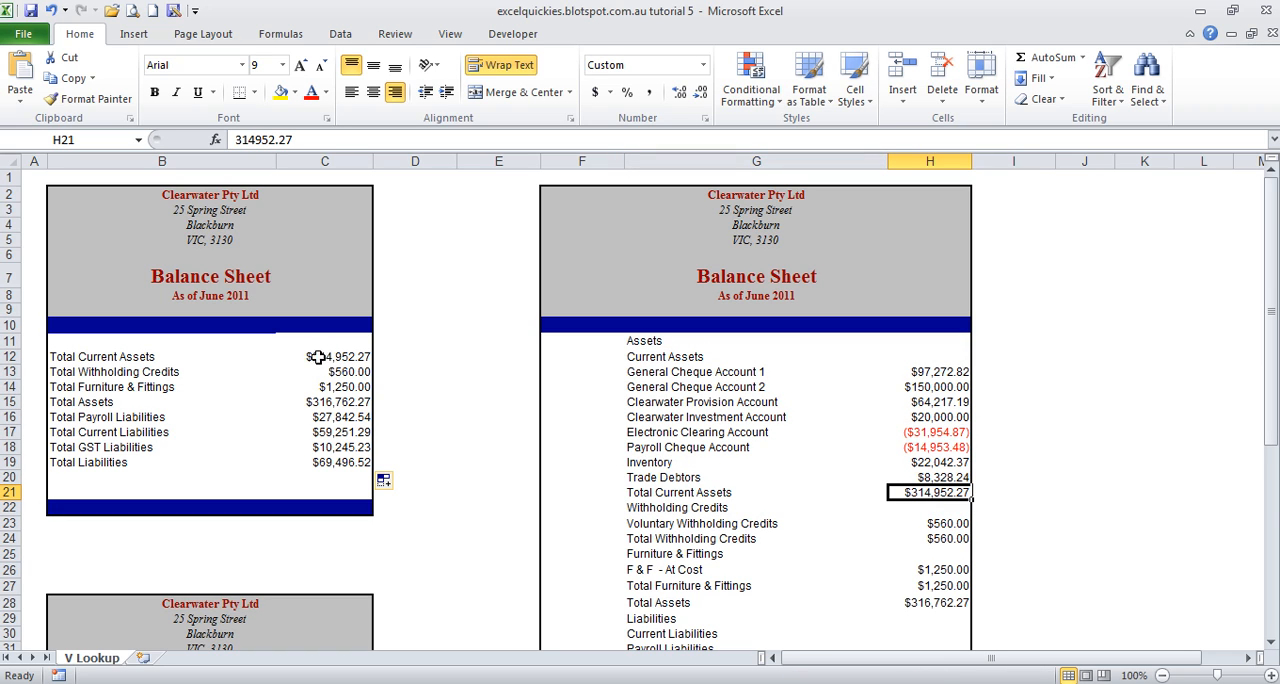
{"action": "left_click_drag", "start_coordinate": [1012, 347], "coordinate": [1023, 535]}
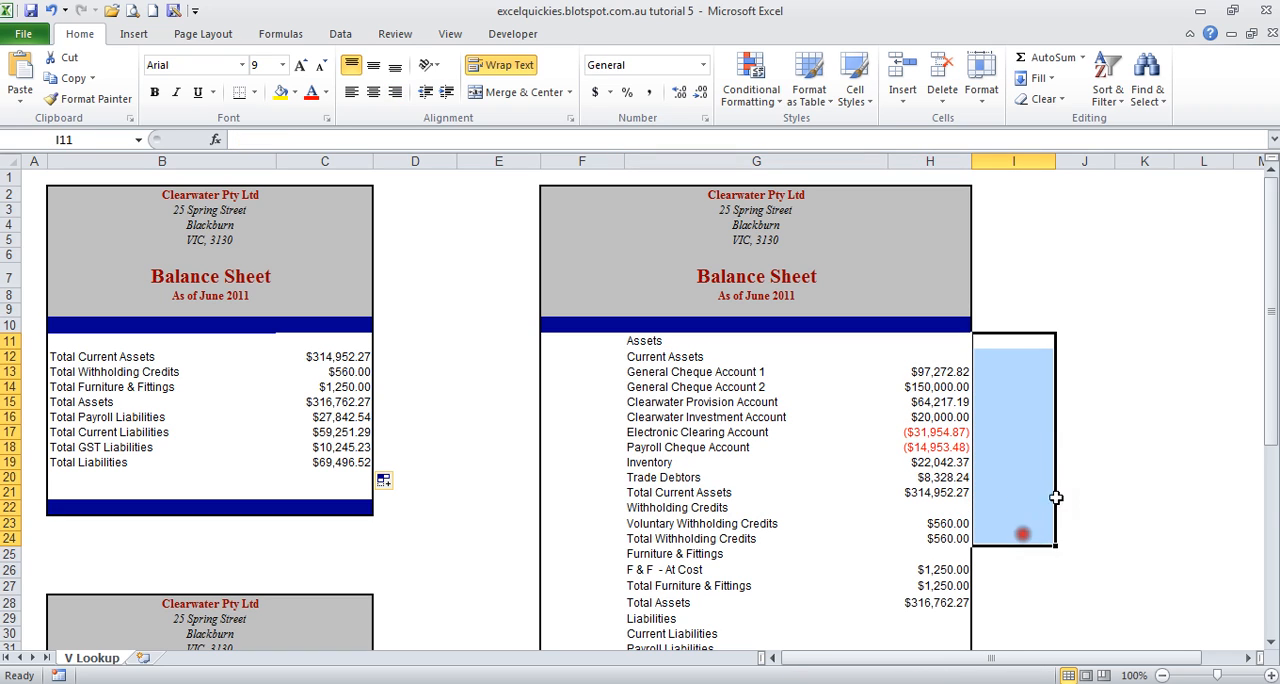
{"action": "left_click_drag", "start_coordinate": [1080, 349], "coordinate": [1105, 537]}
{"action": "left_click_drag", "start_coordinate": [1154, 329], "coordinate": [1120, 465]}
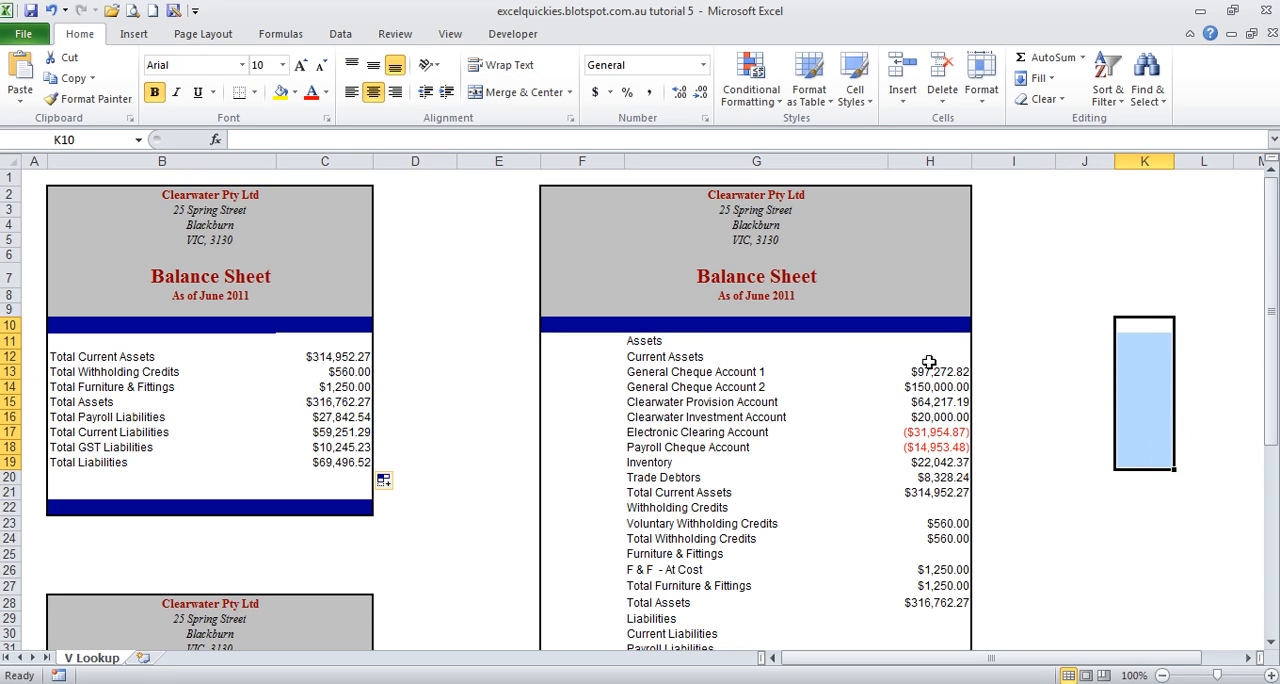
{"action": "left_click_drag", "start_coordinate": [672, 376], "coordinate": [686, 523]}
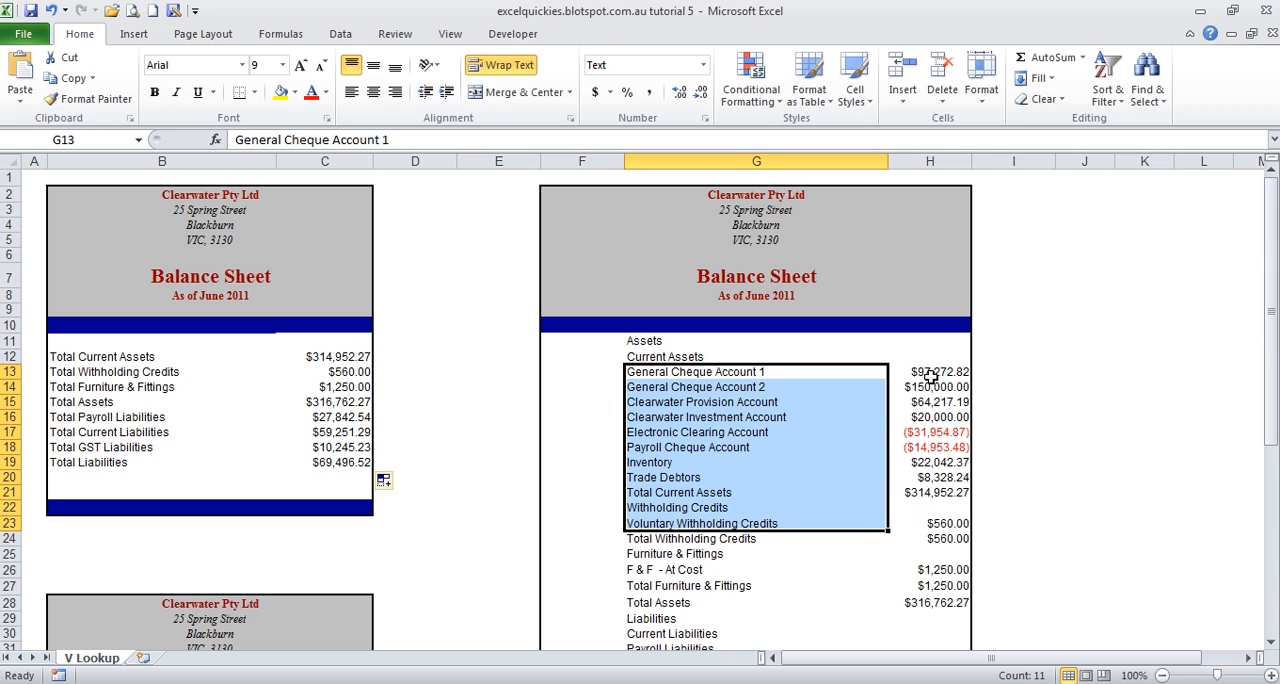
{"action": "left_click_drag", "start_coordinate": [932, 373], "coordinate": [943, 518]}
{"action": "left_click_drag", "start_coordinate": [986, 370], "coordinate": [1001, 514]}
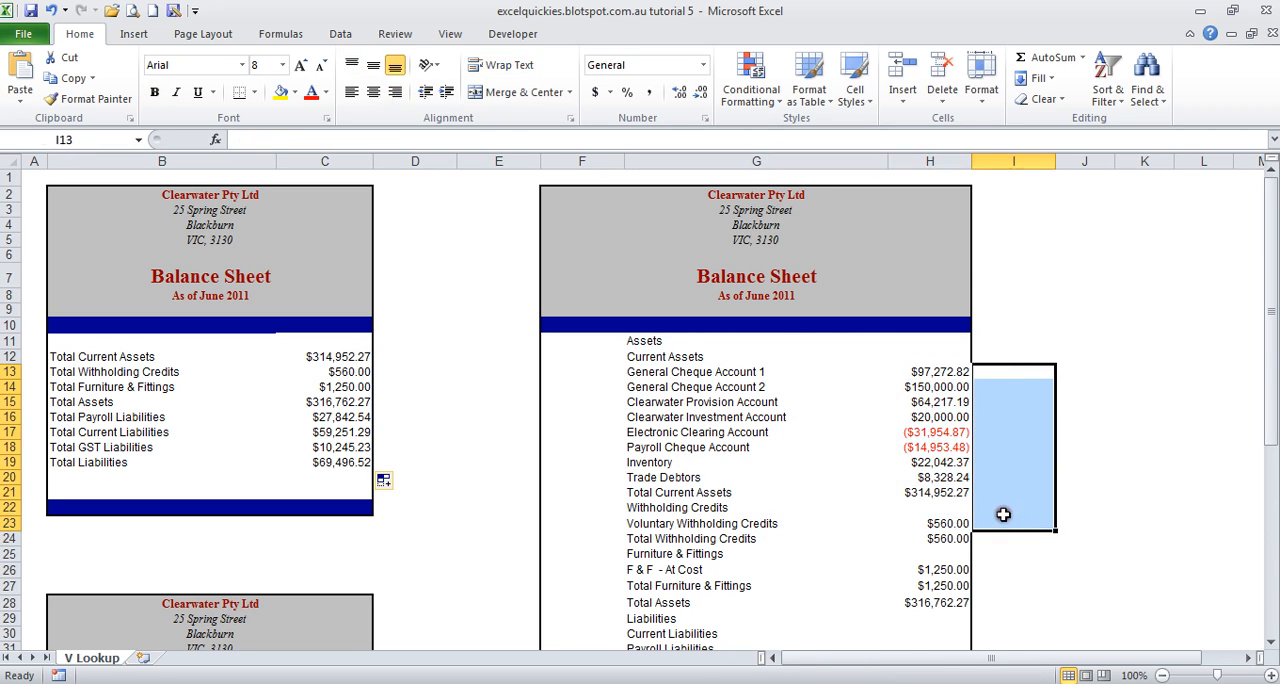
{"action": "left_click_drag", "start_coordinate": [1093, 366], "coordinate": [1094, 480]}
{"action": "left_click_drag", "start_coordinate": [1086, 371], "coordinate": [1063, 491]}
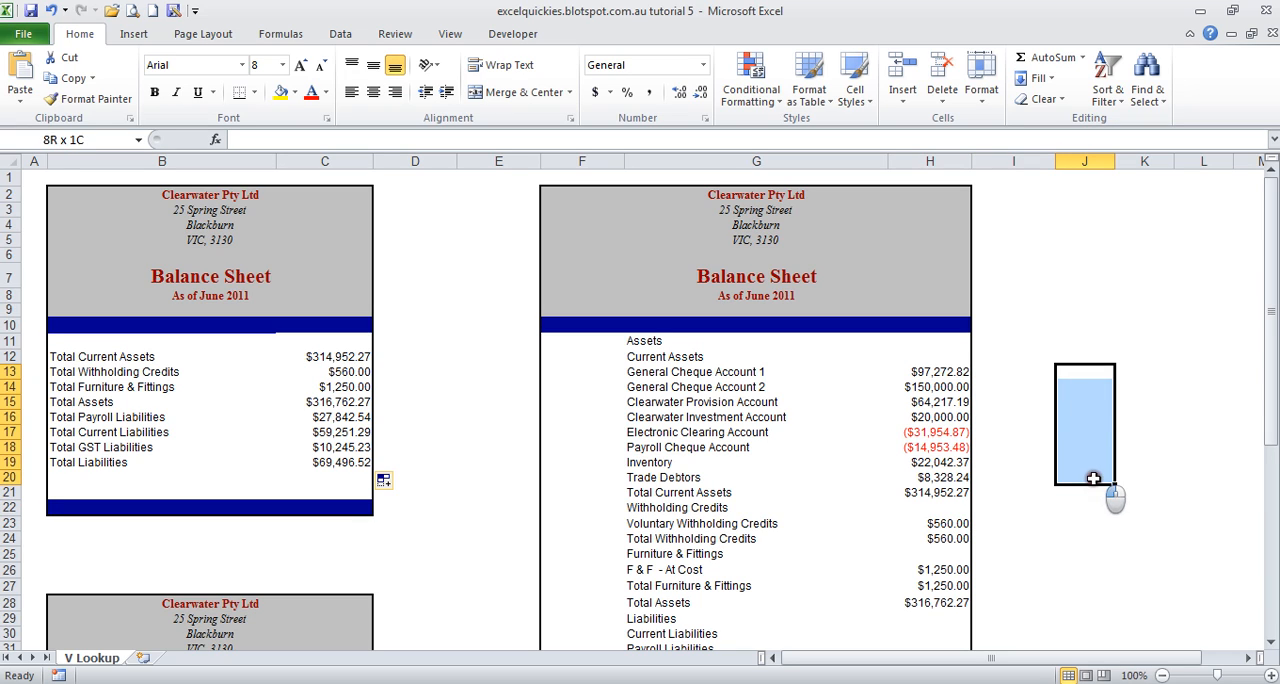
{"action": "left_click", "coordinate": [325, 358]}
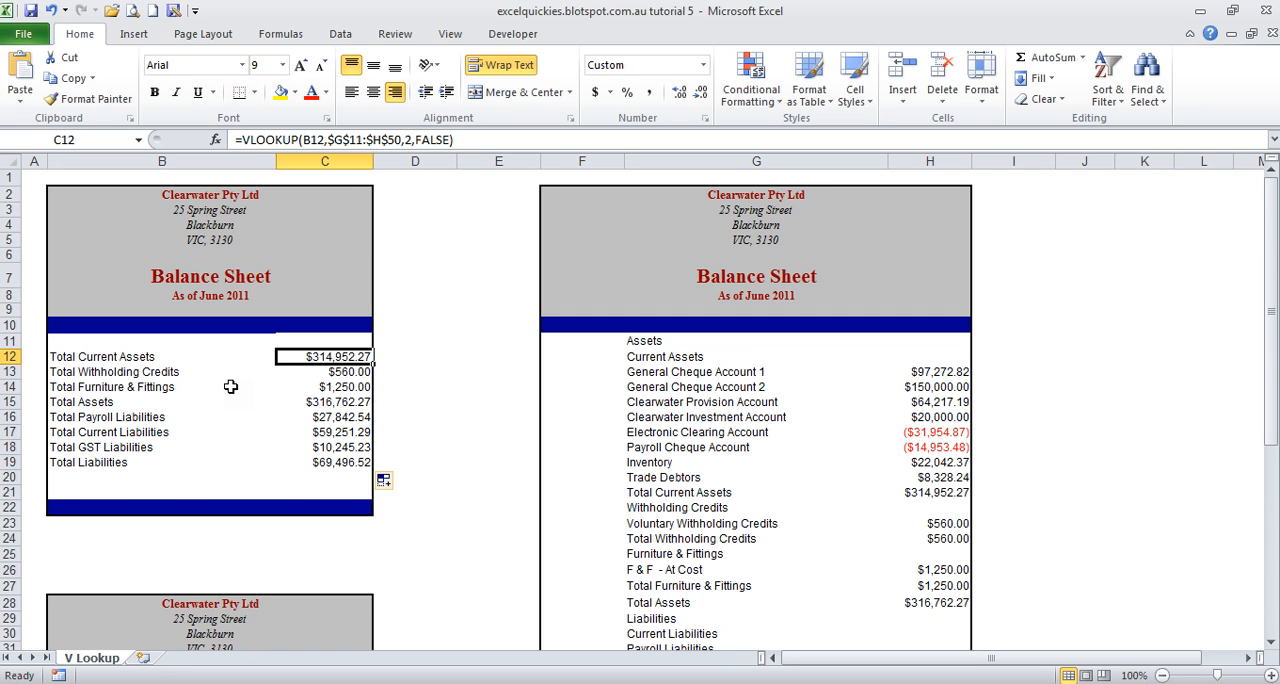
Step: Compare the label order in the first summary, the full balance sheet and the second summary's B38:B47
{"action": "scroll", "coordinate": [230, 386], "scroll_direction": "down", "scroll_amount": 2}
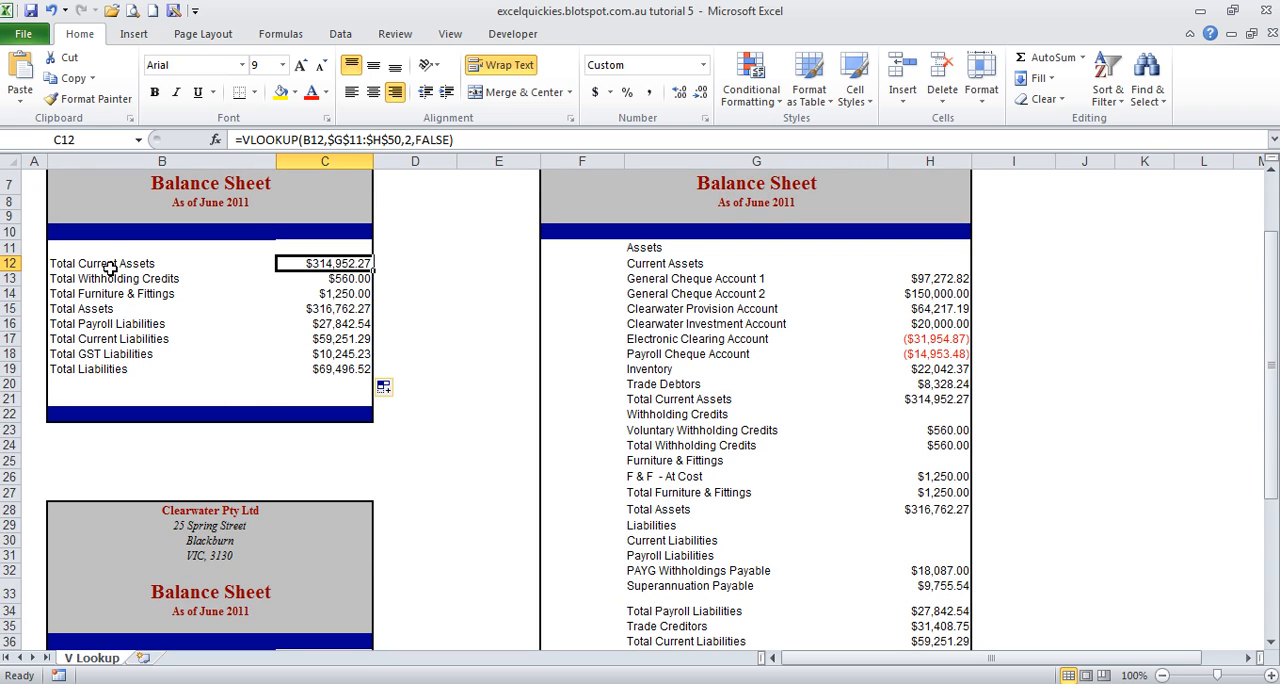
{"action": "left_click_drag", "start_coordinate": [108, 263], "coordinate": [108, 369]}
{"action": "left_click_drag", "start_coordinate": [678, 249], "coordinate": [692, 449]}
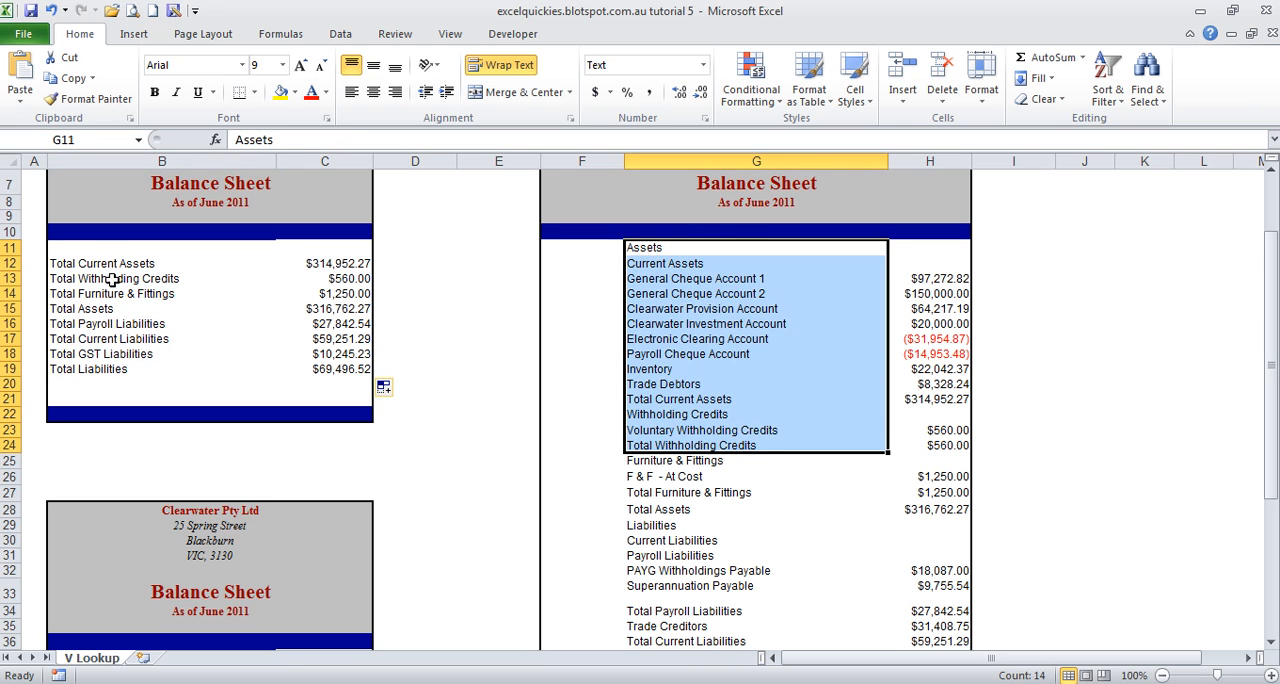
{"action": "left_click_drag", "start_coordinate": [106, 262], "coordinate": [109, 366]}
{"action": "scroll", "coordinate": [116, 364], "scroll_direction": "down", "scroll_amount": 4}
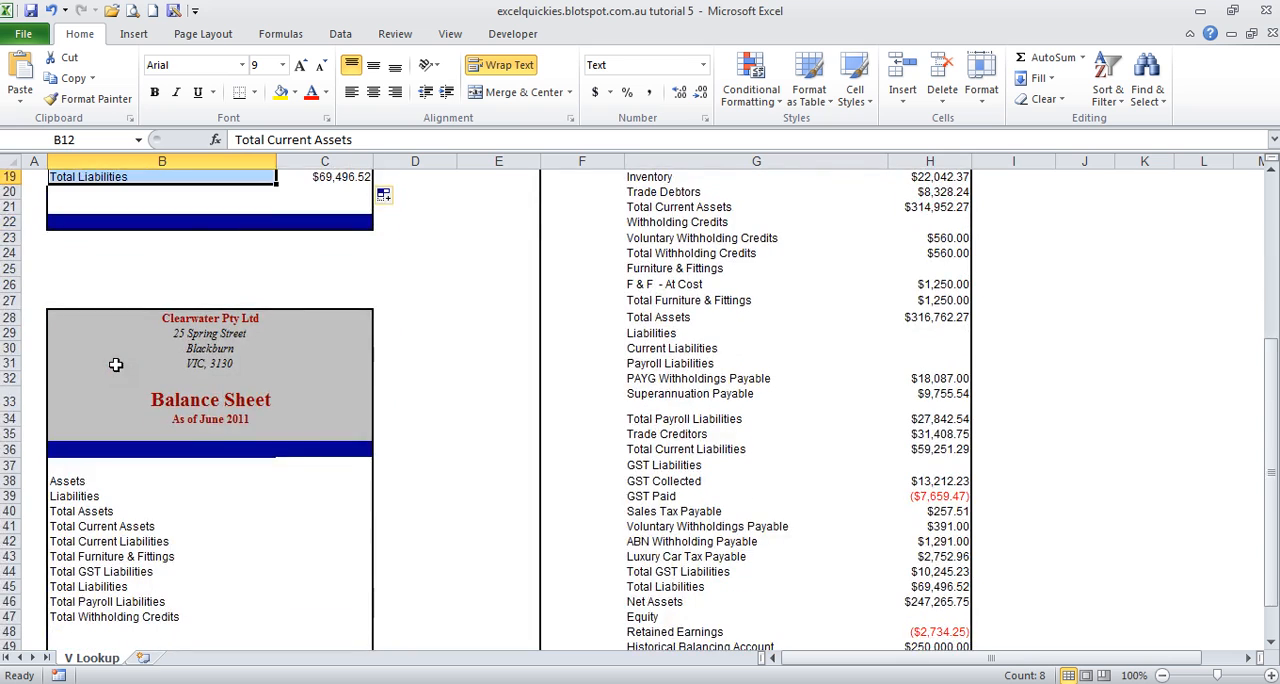
{"action": "scroll", "coordinate": [116, 364], "scroll_direction": "down", "scroll_amount": 3}
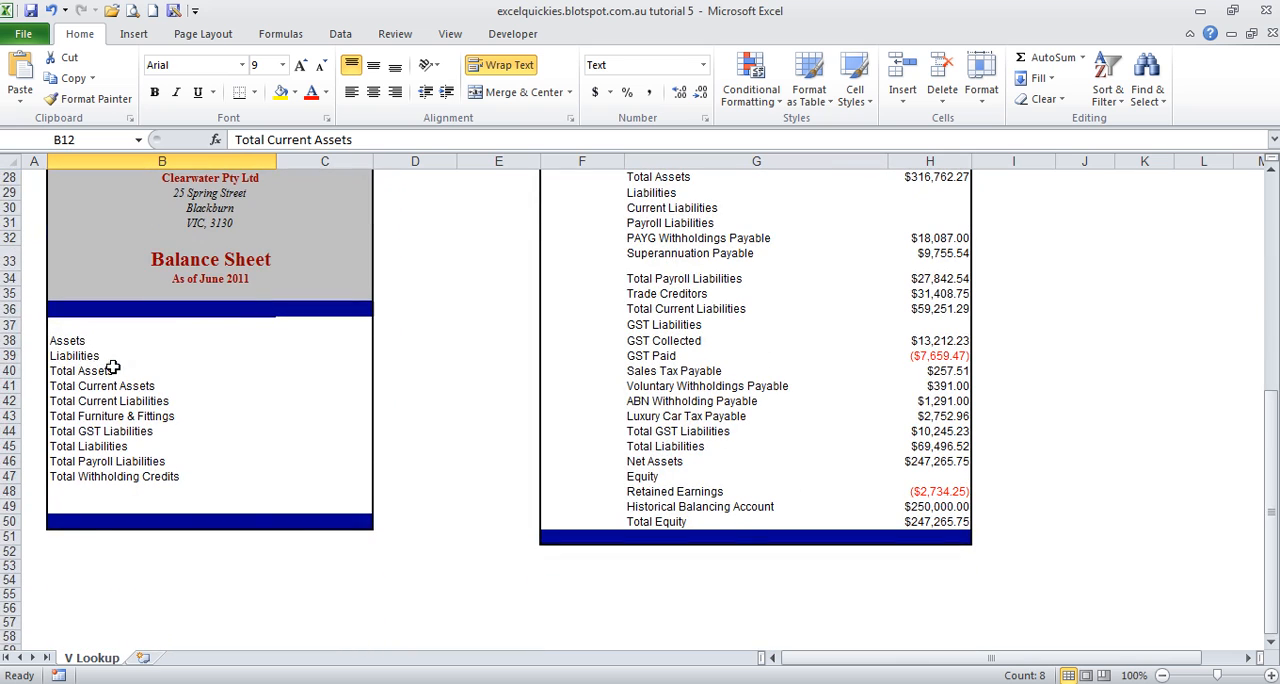
{"action": "left_click_drag", "start_coordinate": [64, 341], "coordinate": [84, 478]}
{"action": "left_click", "coordinate": [67, 341]}
{"action": "left_click_drag", "start_coordinate": [67, 341], "coordinate": [72, 476]}
Step: Check the full balance sheet's items against the second summary's labels from Total Assets to Total GST Liabilities
{"action": "scroll", "coordinate": [690, 262], "scroll_direction": "up", "scroll_amount": 6}
{"action": "scroll", "coordinate": [690, 262], "scroll_direction": "up", "scroll_amount": 3}
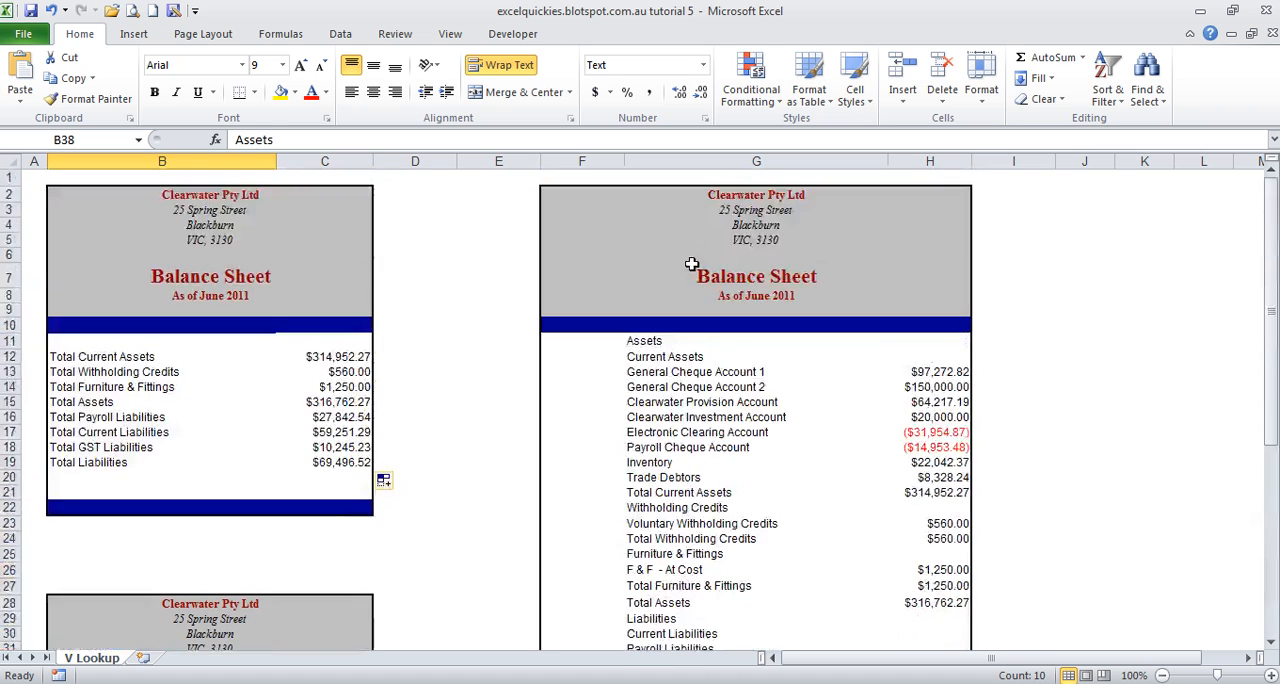
{"action": "scroll", "coordinate": [757, 369], "scroll_direction": "down", "scroll_amount": 3}
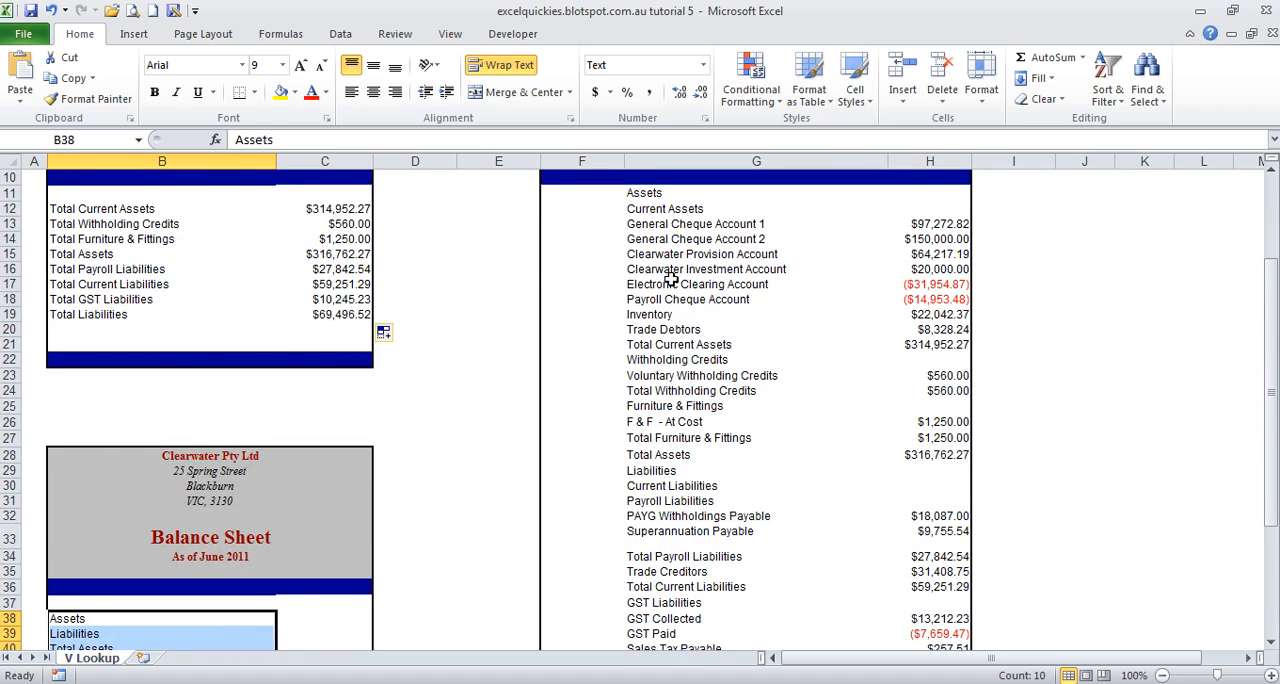
{"action": "scroll", "coordinate": [668, 306], "scroll_direction": "down", "scroll_amount": 3}
{"action": "scroll", "coordinate": [706, 462], "scroll_direction": "down", "scroll_amount": 2}
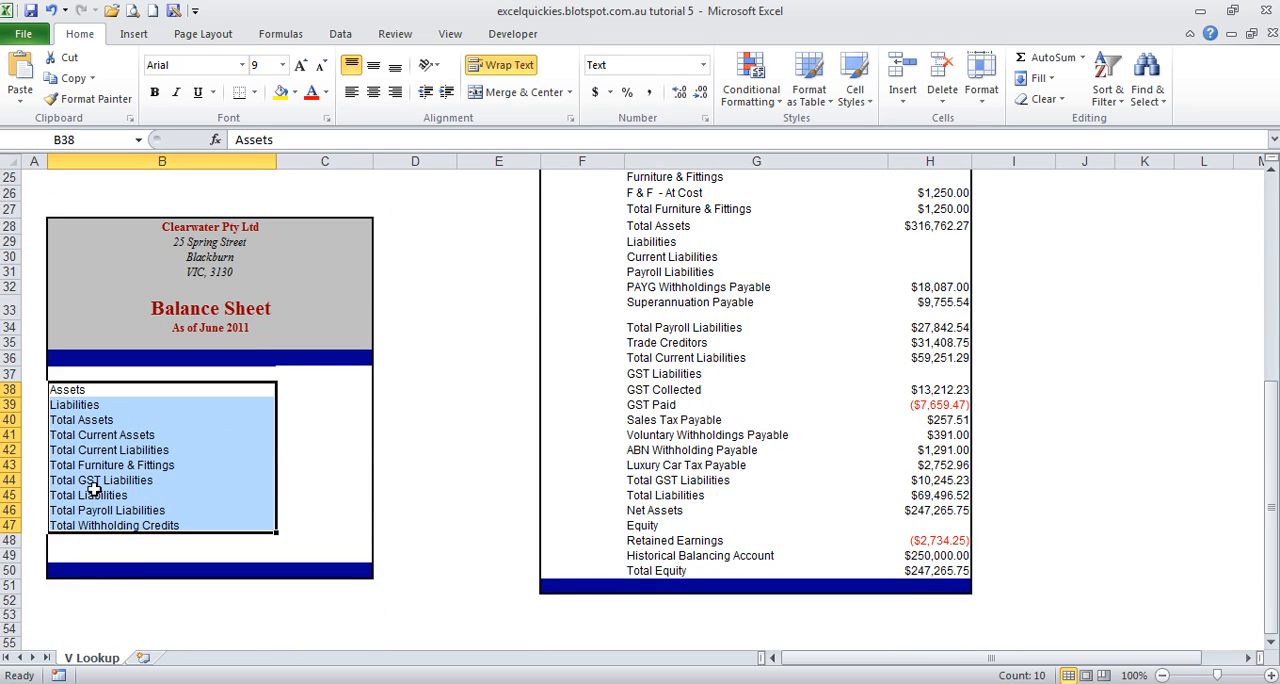
{"action": "left_click", "coordinate": [90, 420]}
{"action": "left_click", "coordinate": [110, 435]}
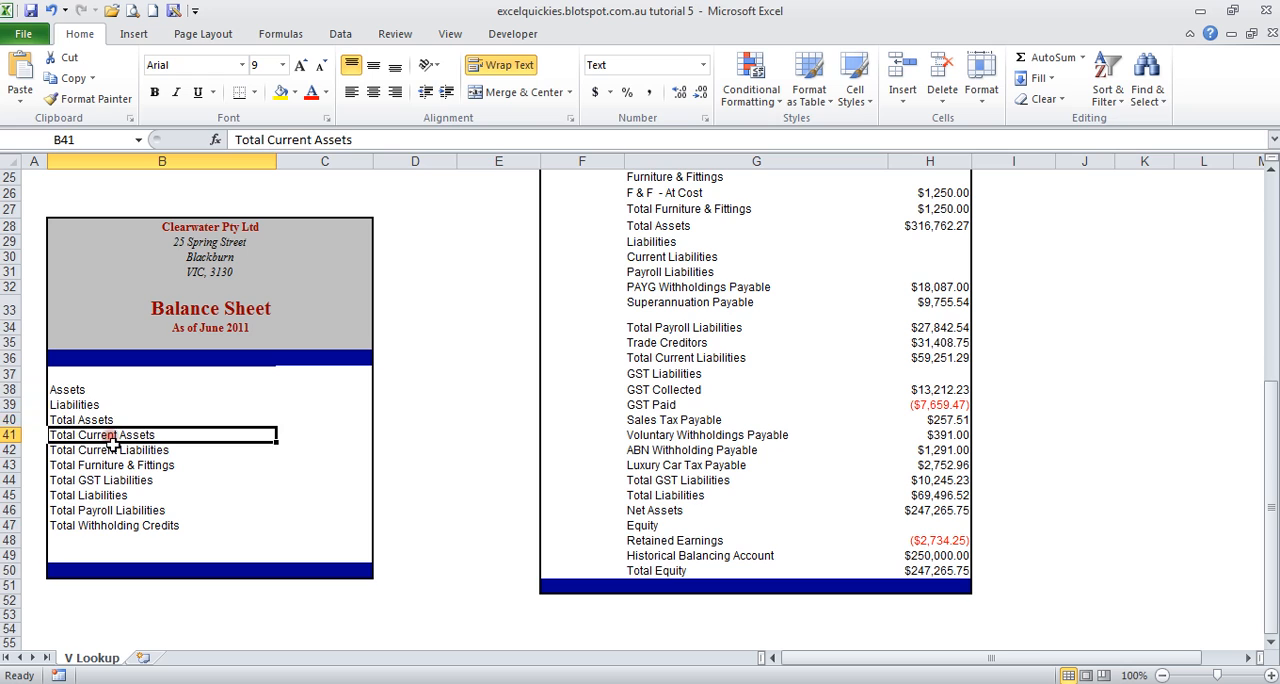
{"action": "left_click", "coordinate": [113, 450]}
{"action": "left_click", "coordinate": [115, 465]}
{"action": "left_click", "coordinate": [113, 479]}
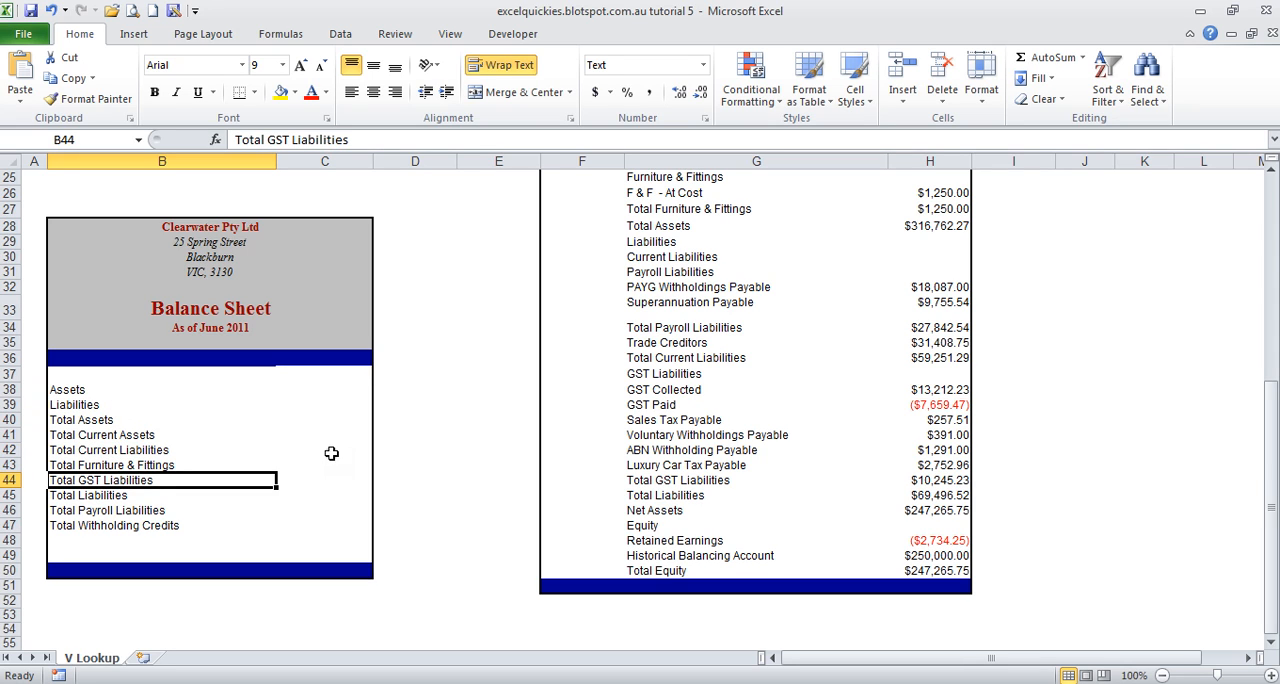
Step: Start a VLOOKUP formula in C38 with the Assets label in B38 as the lookup value
{"action": "left_click", "coordinate": [325, 394]}
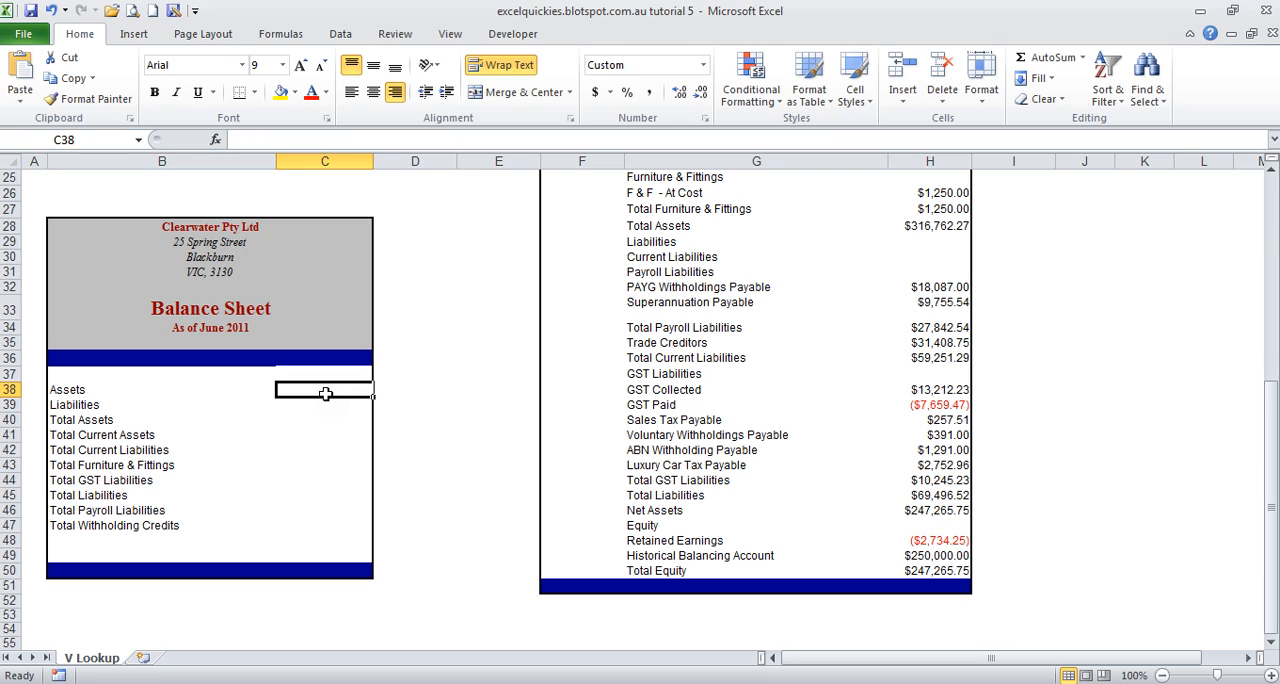
{"action": "type", "text": "="}
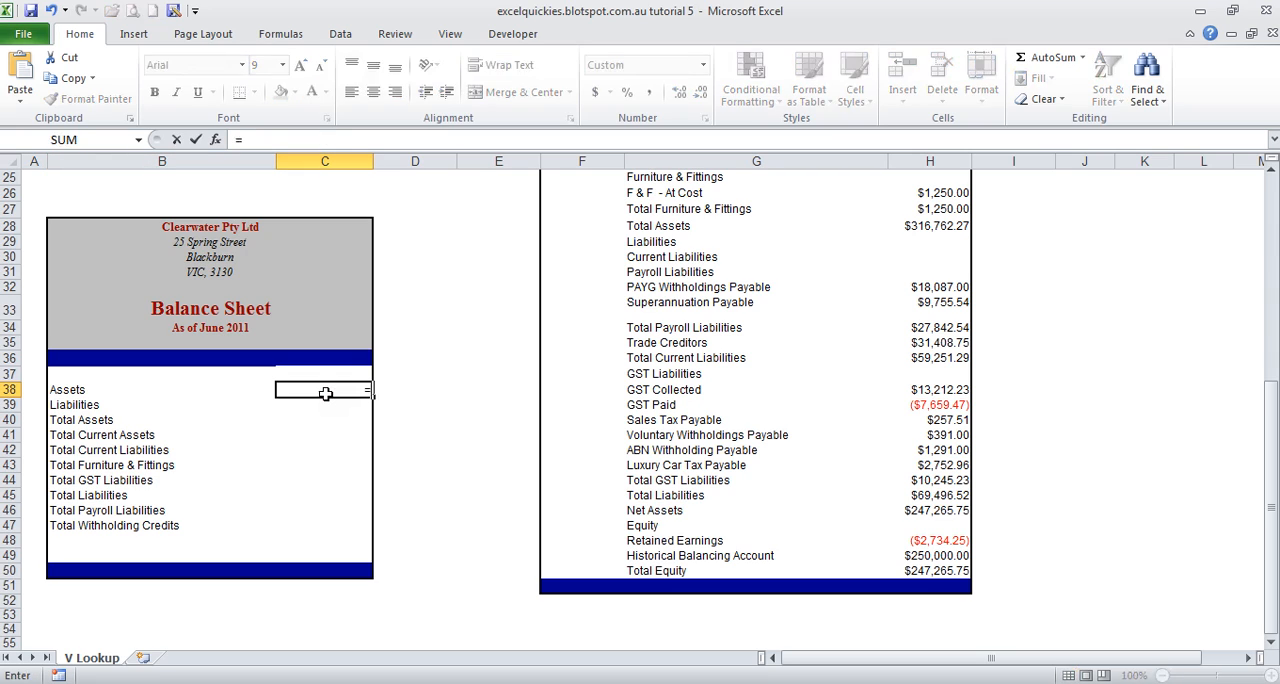
{"action": "type", "text": "vlook"}
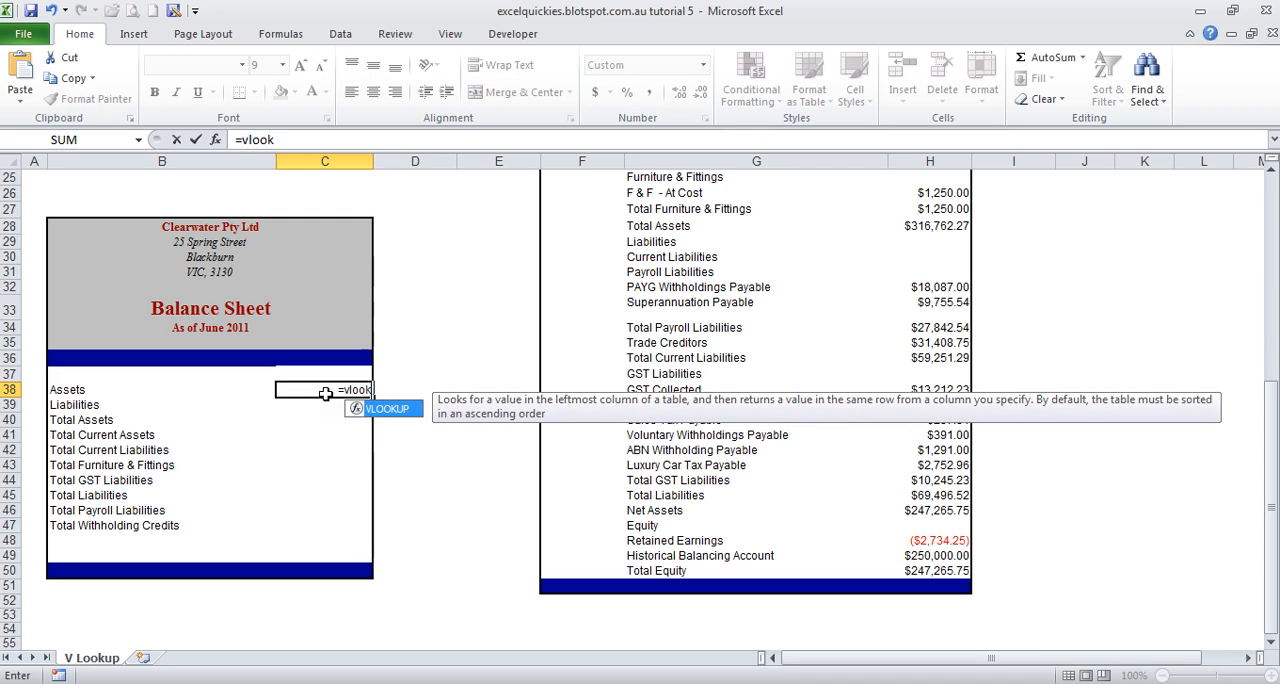
{"action": "type", "text": "up("}
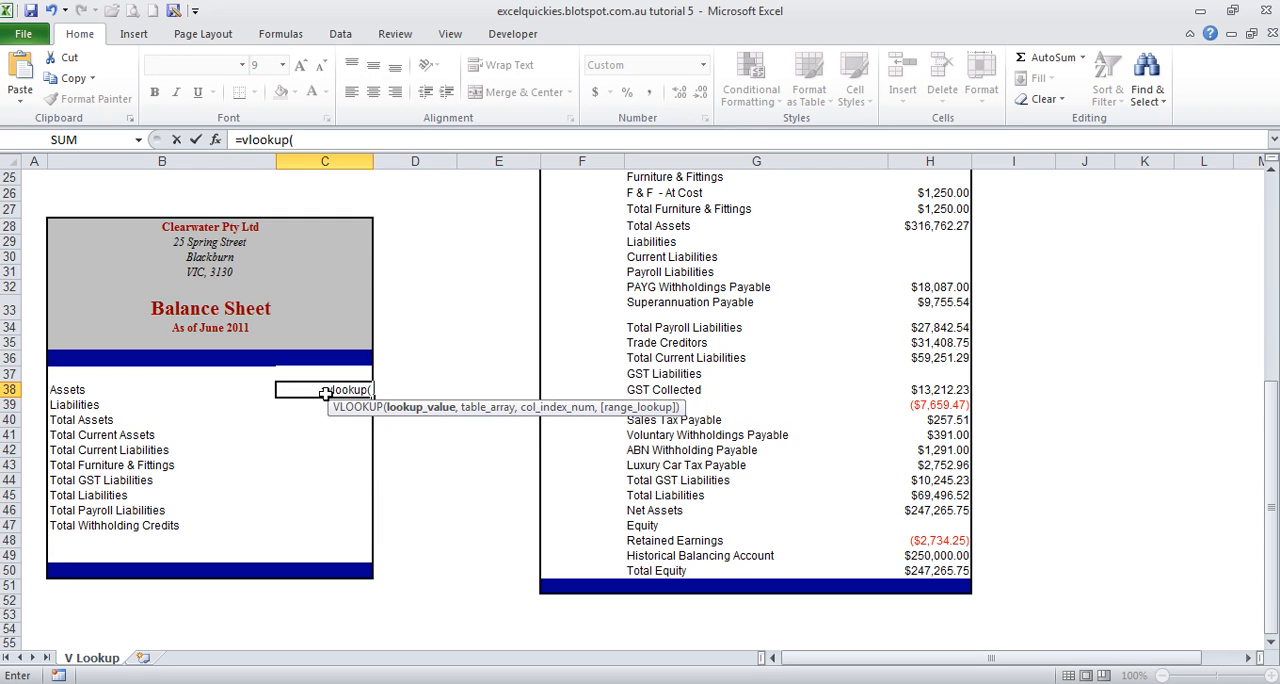
{"action": "left_click", "coordinate": [118, 391]}
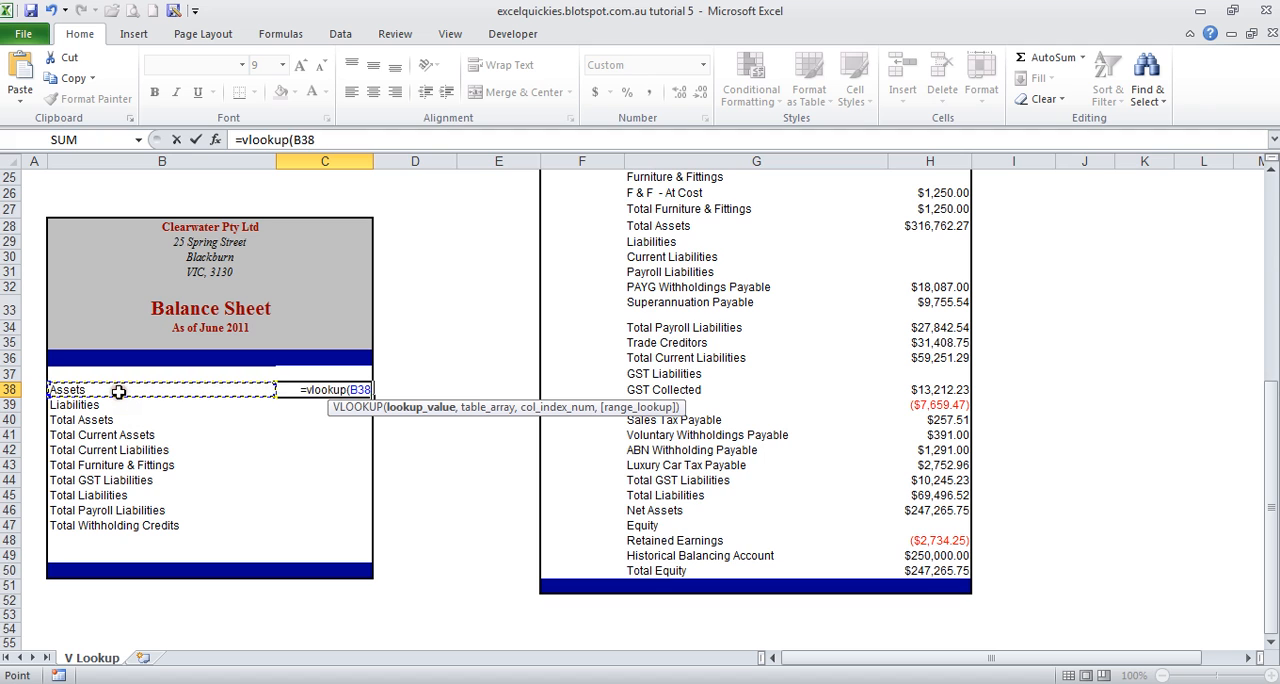
{"action": "type", "text": ","}
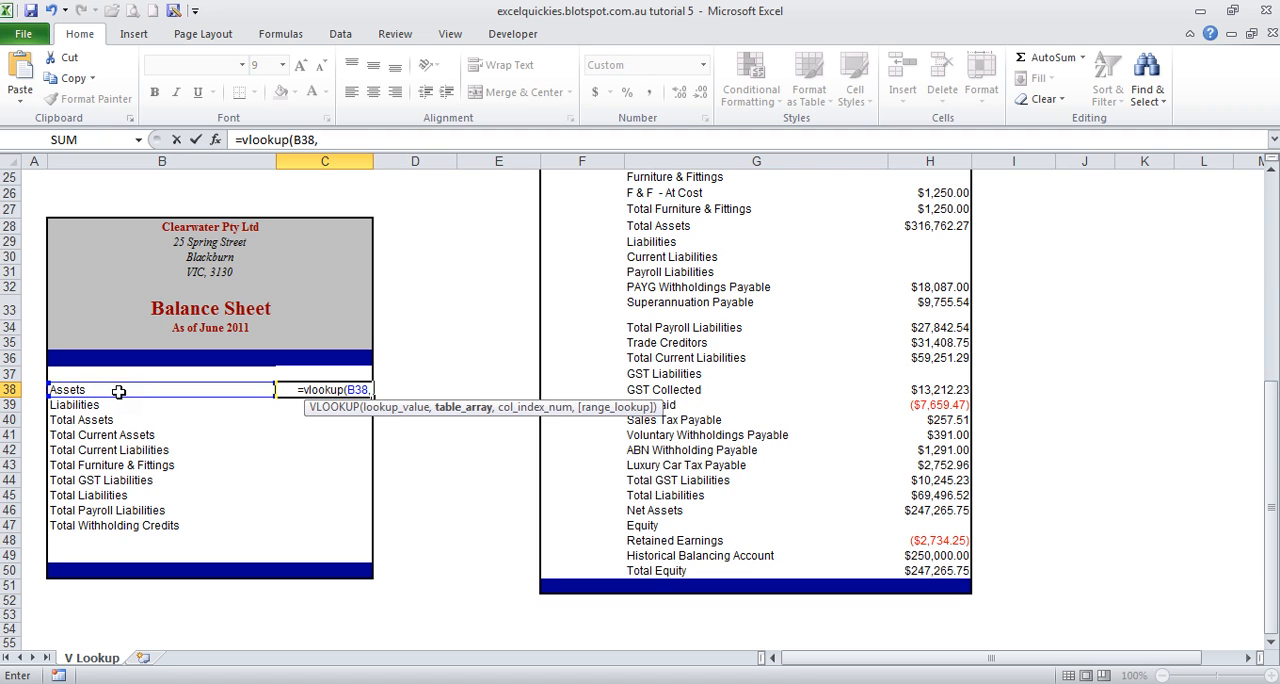
Step: Set the table array of the C38 VLOOKUP to the full balance sheet's absolute range $G$11:$H$50
{"action": "left_click_drag", "start_coordinate": [1270, 592], "coordinate": [1270, 342]}
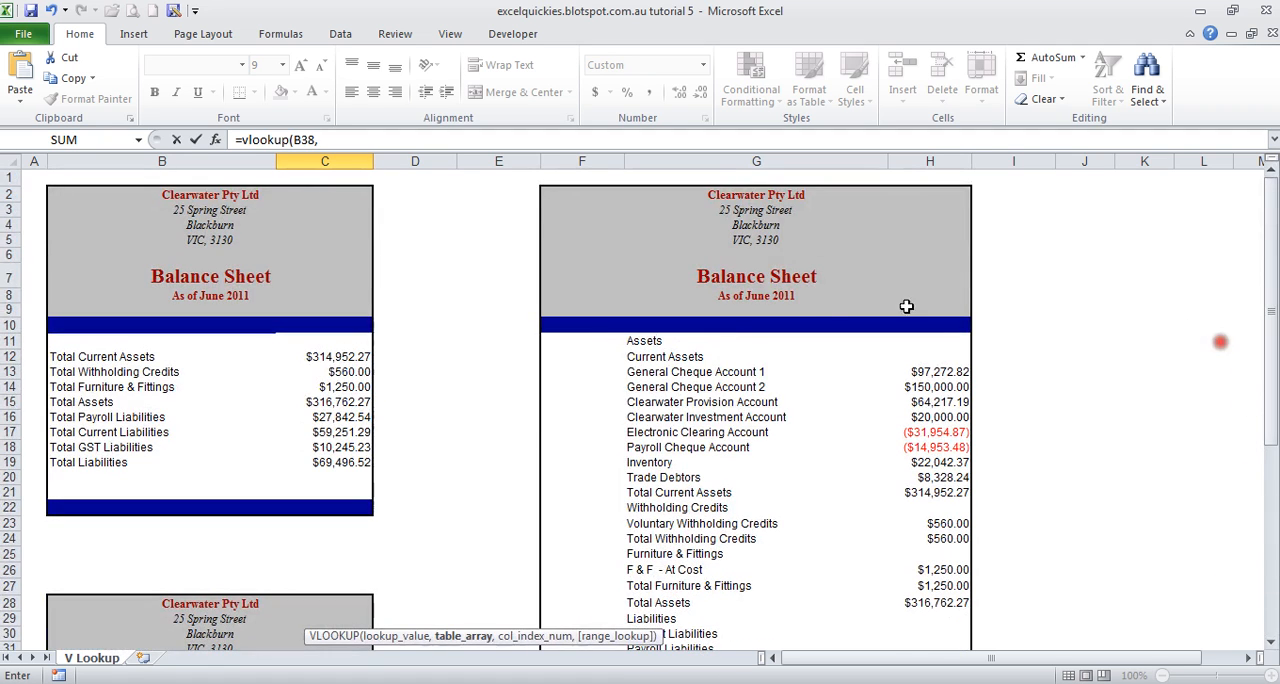
{"action": "left_click_drag", "start_coordinate": [651, 341], "coordinate": [918, 617]}
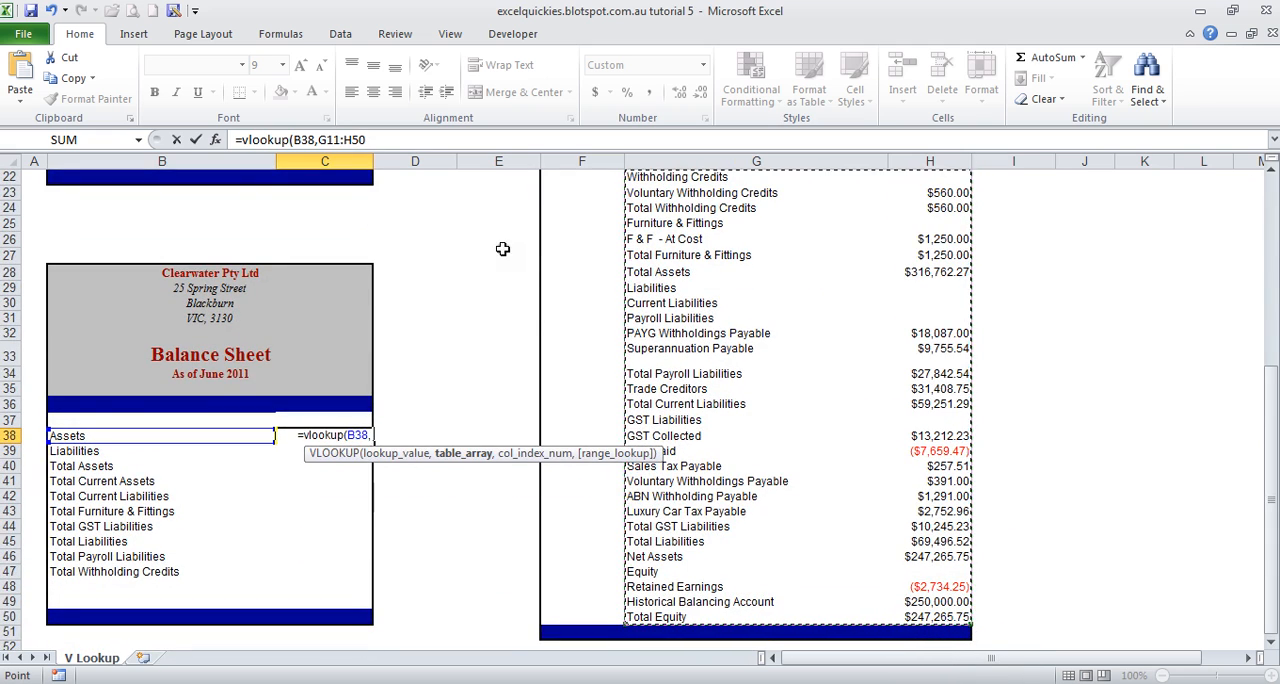
{"action": "key", "text": "F4"}
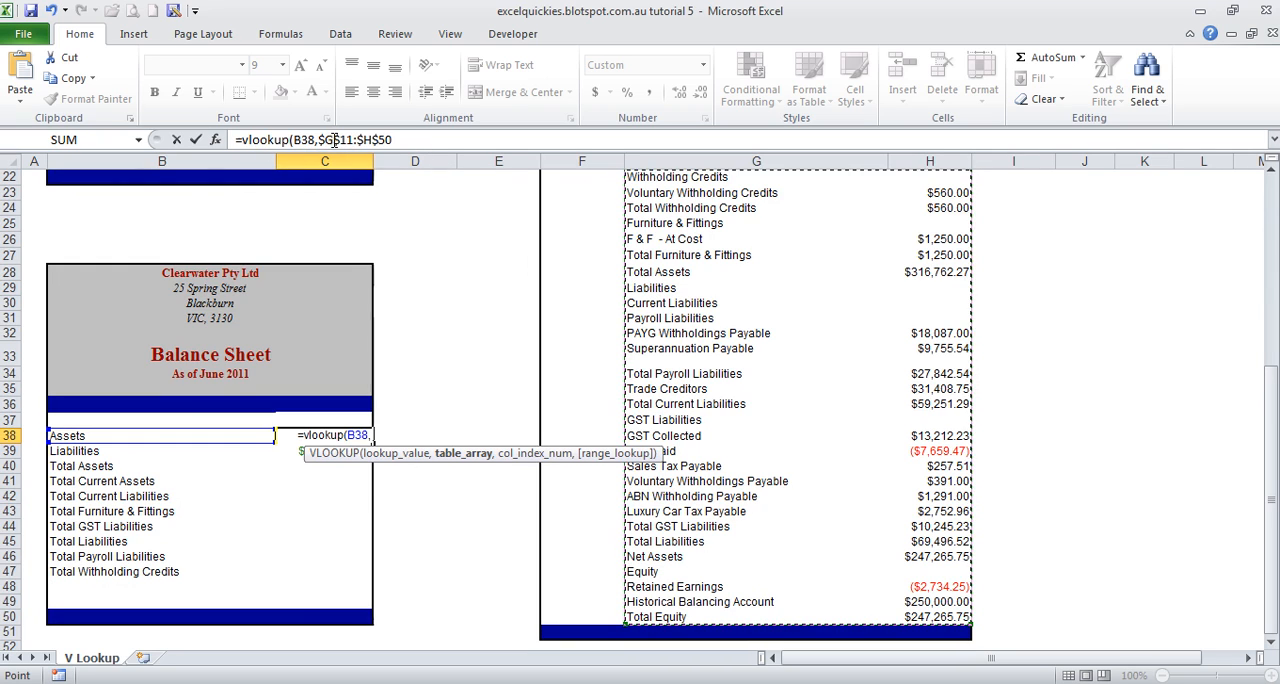
{"action": "left_click", "coordinate": [400, 141]}
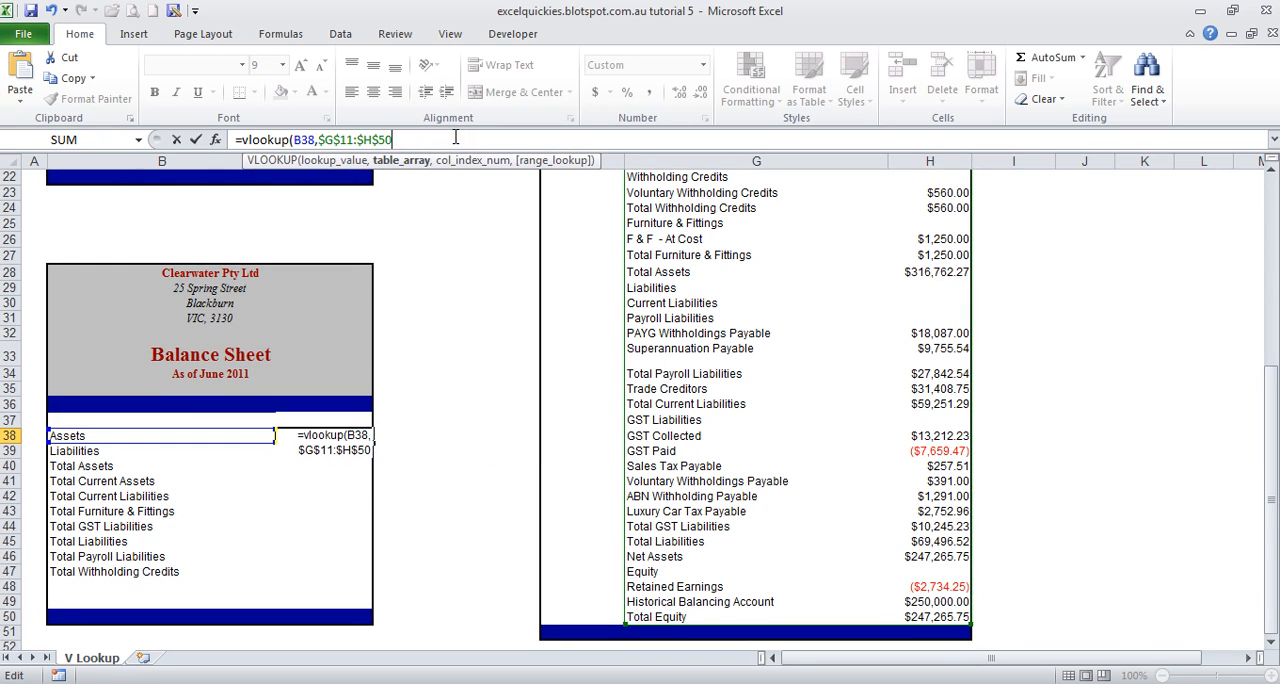
{"action": "type", "text": ","}
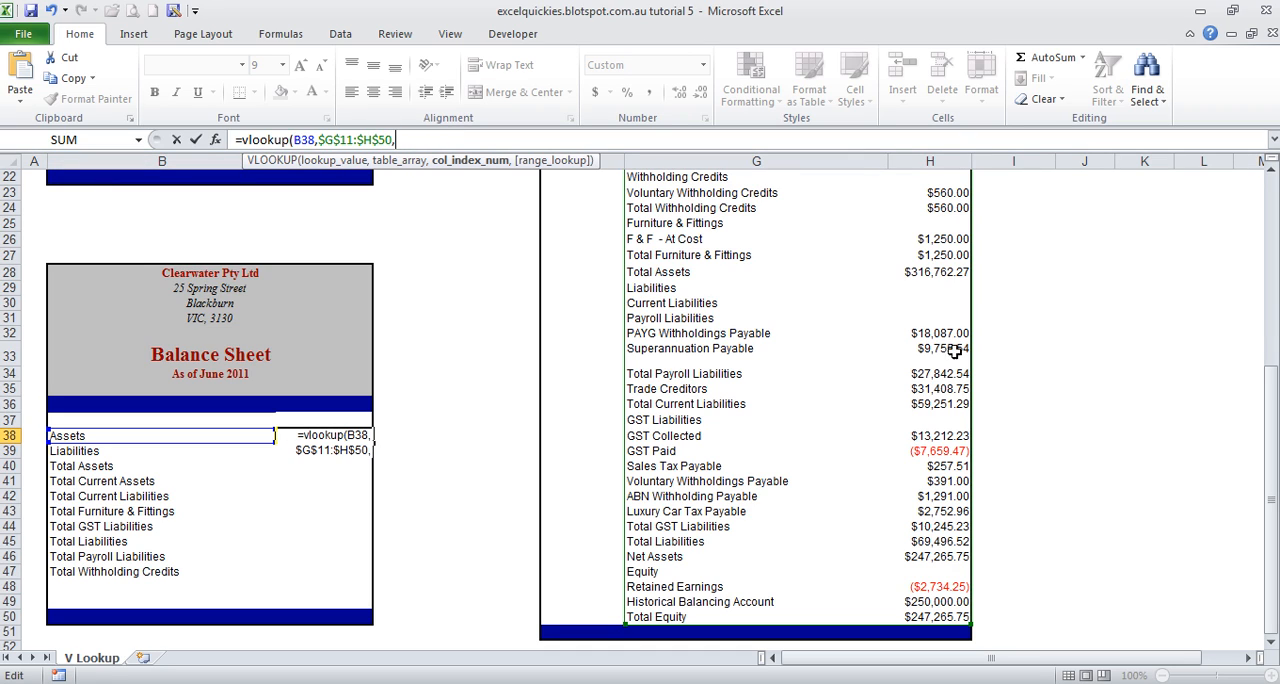
Step: Complete the VLOOKUP in C38 with column index 2 and FALSE for an exact match
{"action": "type", "text": "2"}
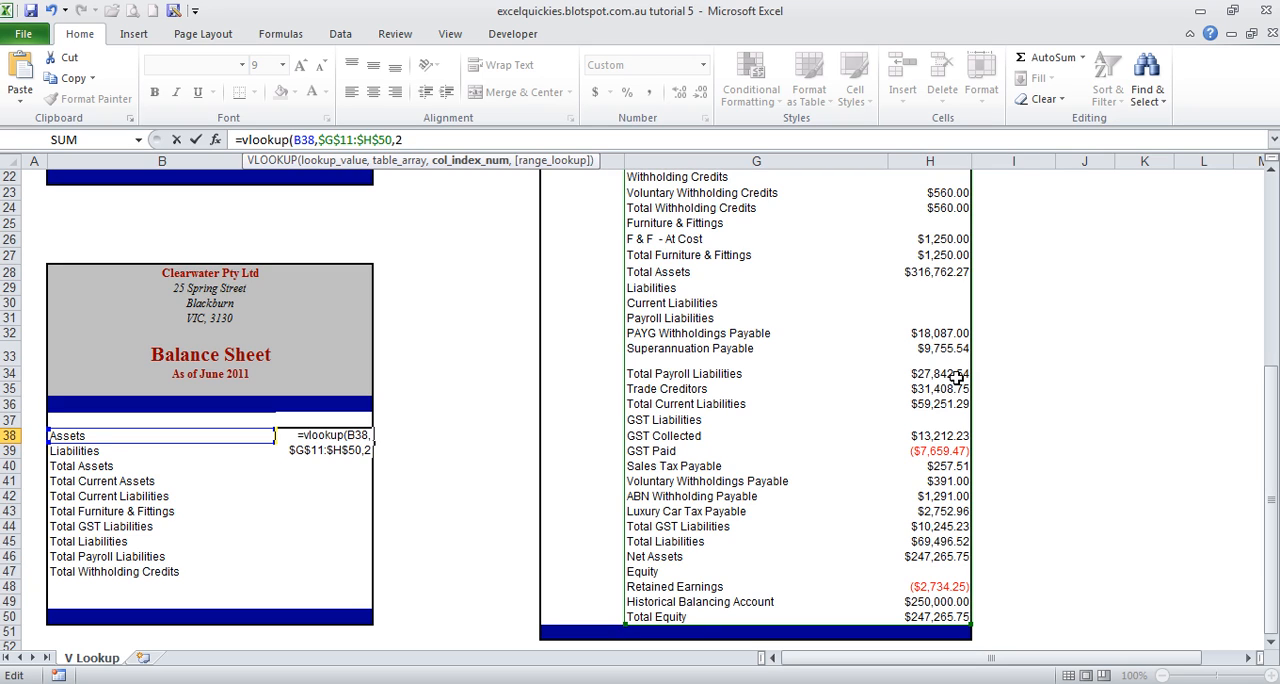
{"action": "type", "text": ","}
{"action": "type", "text": "fal"}
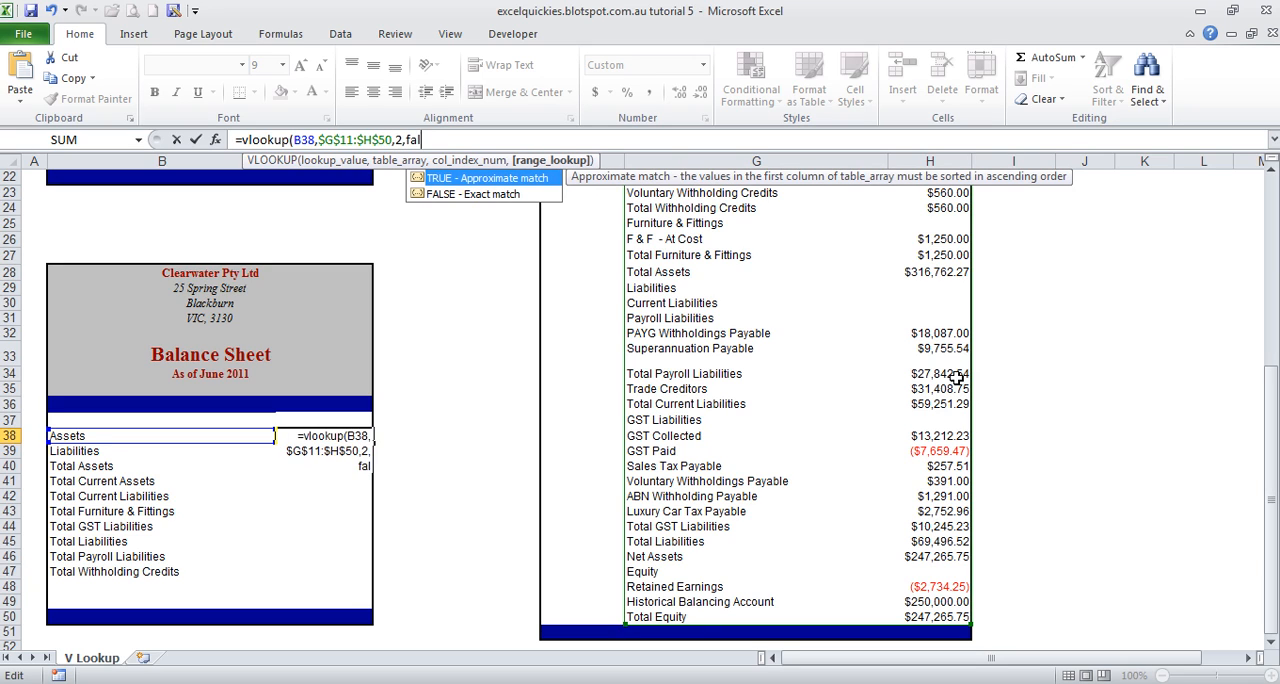
{"action": "type", "text": "se)"}
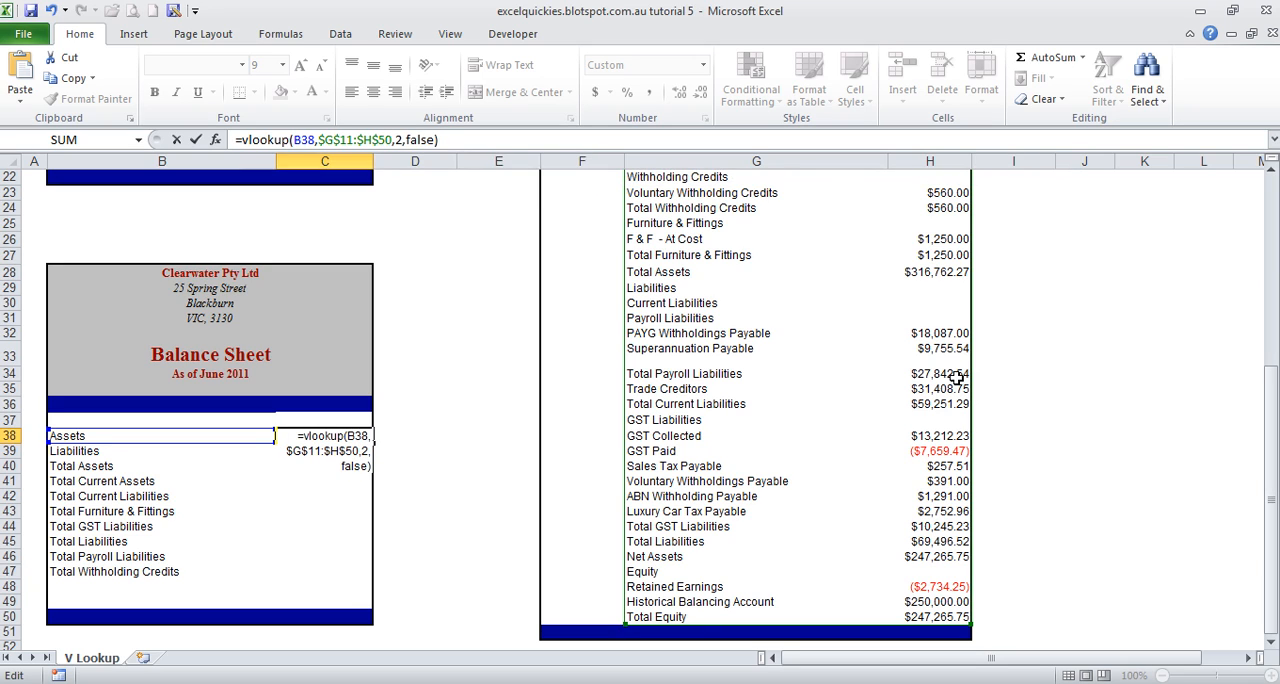
{"action": "key", "text": "Return"}
{"action": "key", "text": "Up"}
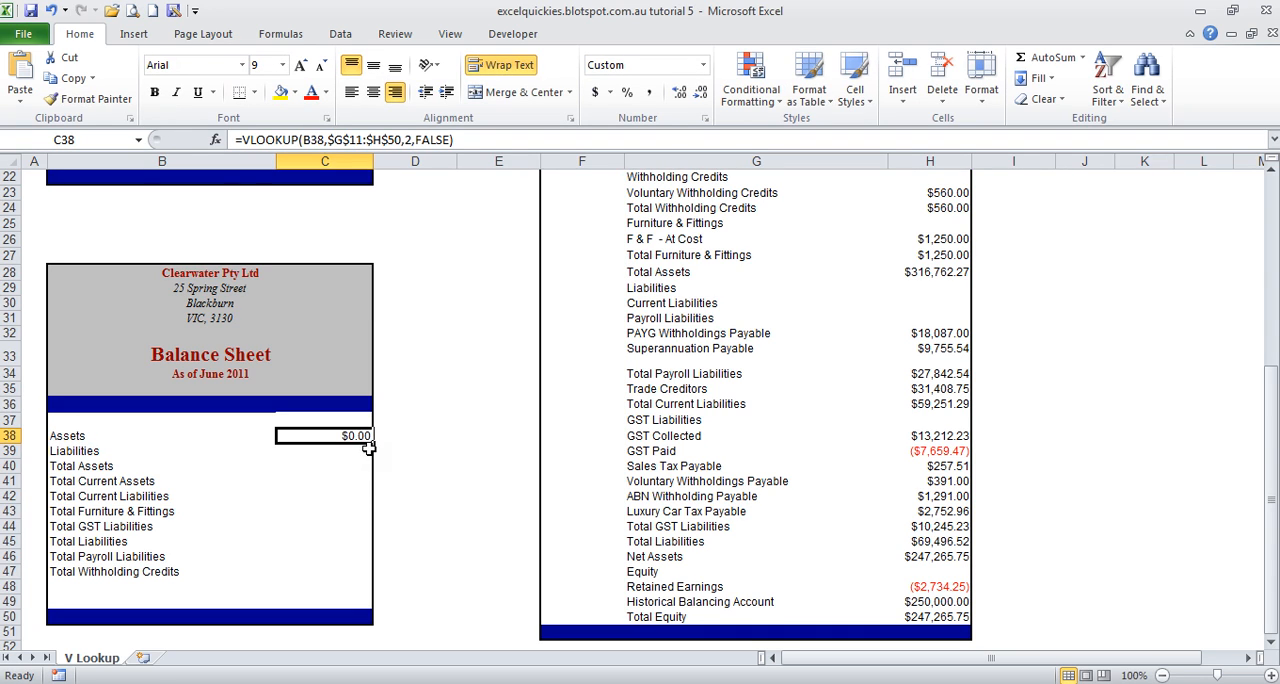
Step: Fill the VLOOKUP formula from C38 down to C47 and check the Total Assets, Assets and Liabilities rows
{"action": "left_click_drag", "start_coordinate": [372, 443], "coordinate": [358, 585]}
{"action": "left_click", "coordinate": [328, 466]}
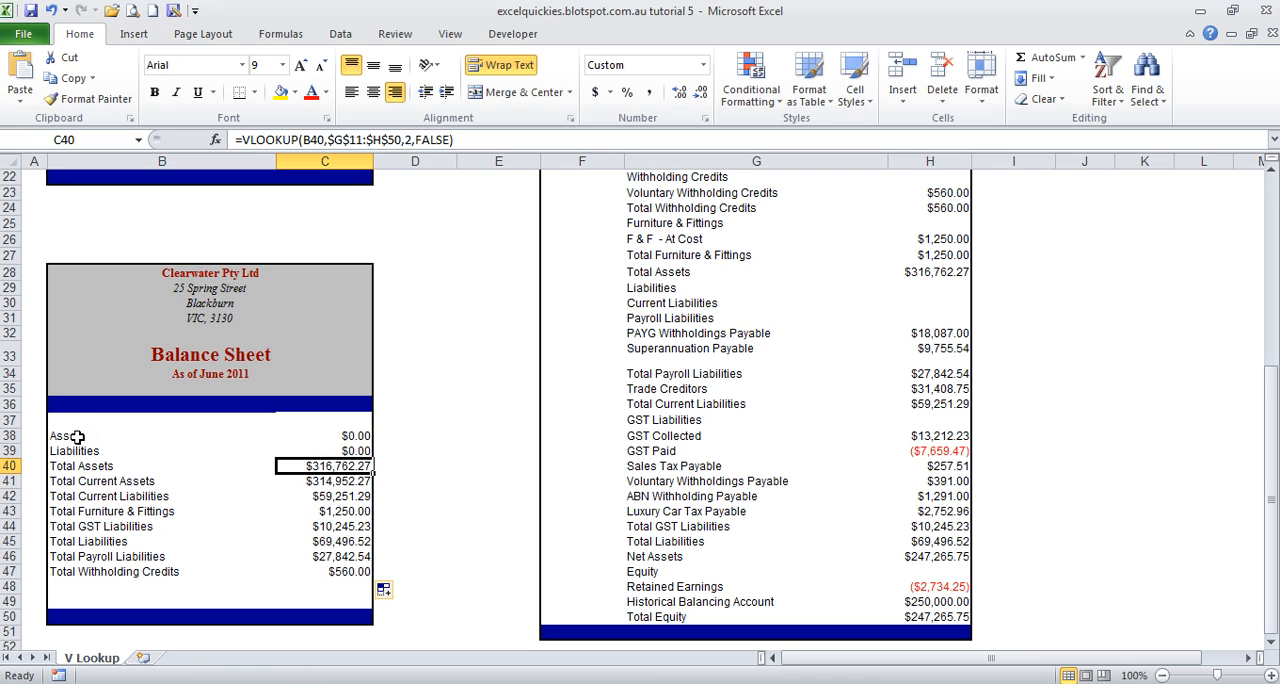
{"action": "left_click_drag", "start_coordinate": [77, 437], "coordinate": [77, 453]}
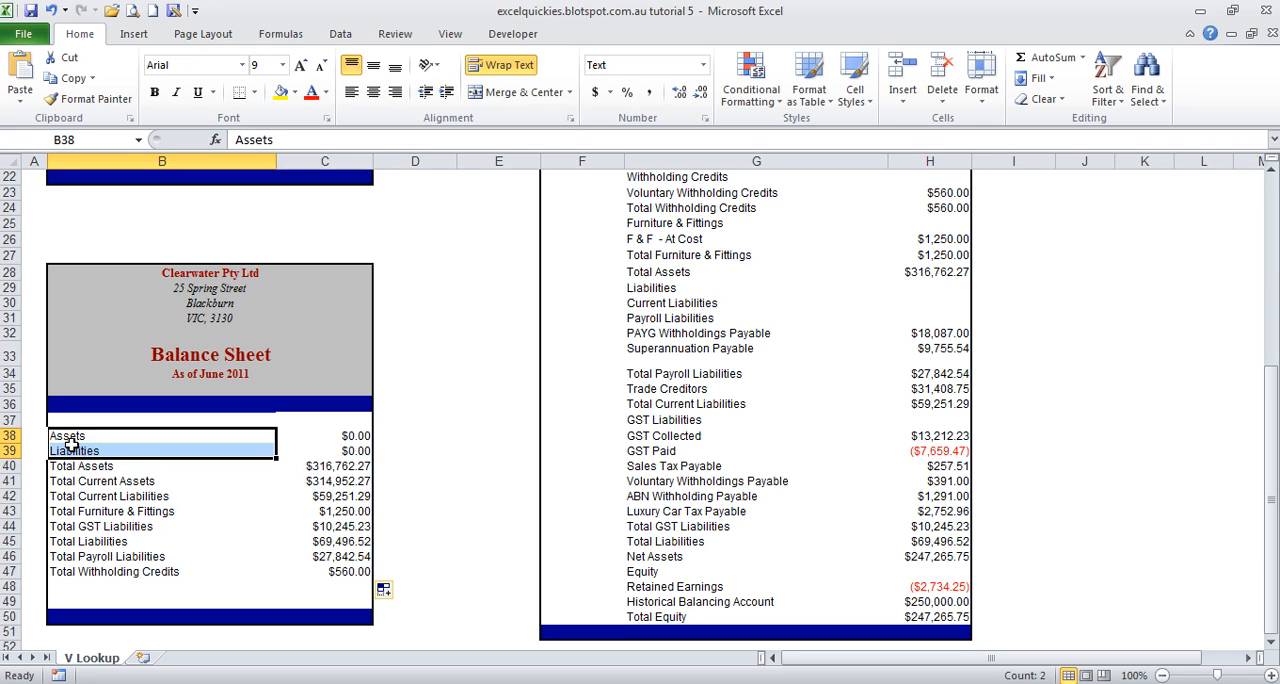
{"action": "left_click", "coordinate": [73, 441]}
{"action": "left_click", "coordinate": [73, 451]}
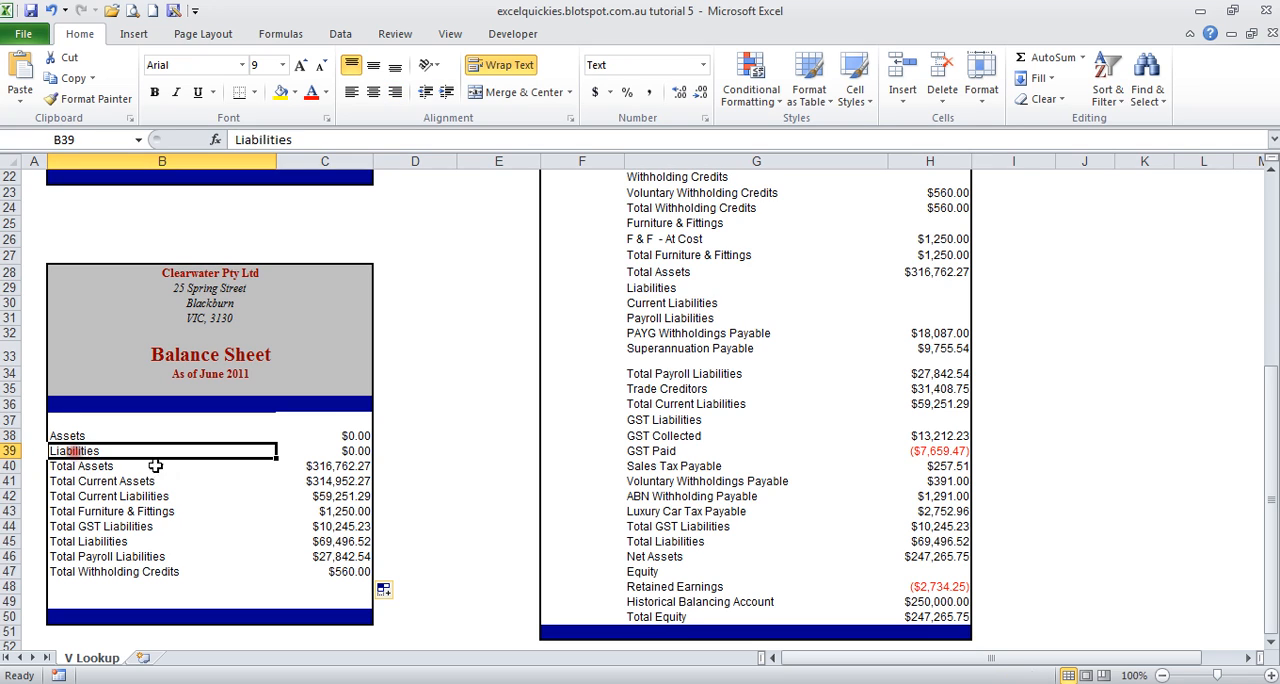
Step: Compare the Assets and Liabilities results in C38 and C39 with their amount cells H11 and H29 in the full balance sheet
{"action": "left_click", "coordinate": [357, 437]}
{"action": "left_click", "coordinate": [356, 451]}
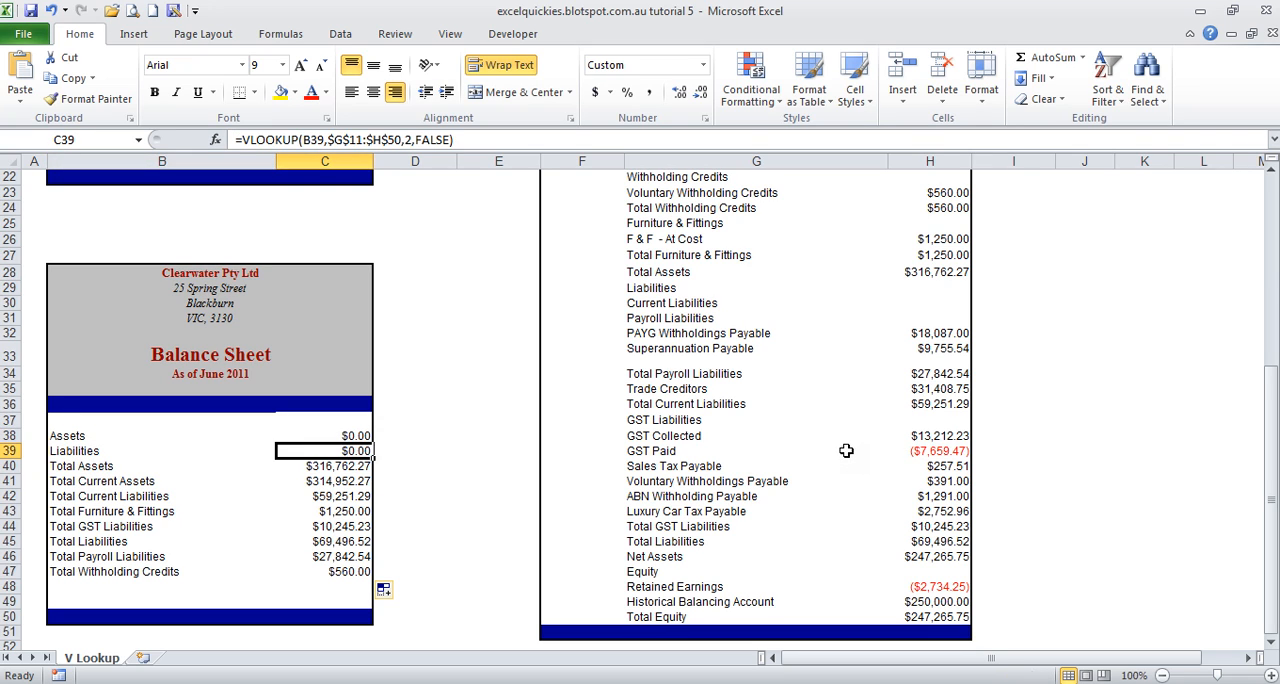
{"action": "scroll", "coordinate": [846, 451], "scroll_direction": "up", "scroll_amount": 4}
{"action": "scroll", "coordinate": [846, 451], "scroll_direction": "up", "scroll_amount": 2}
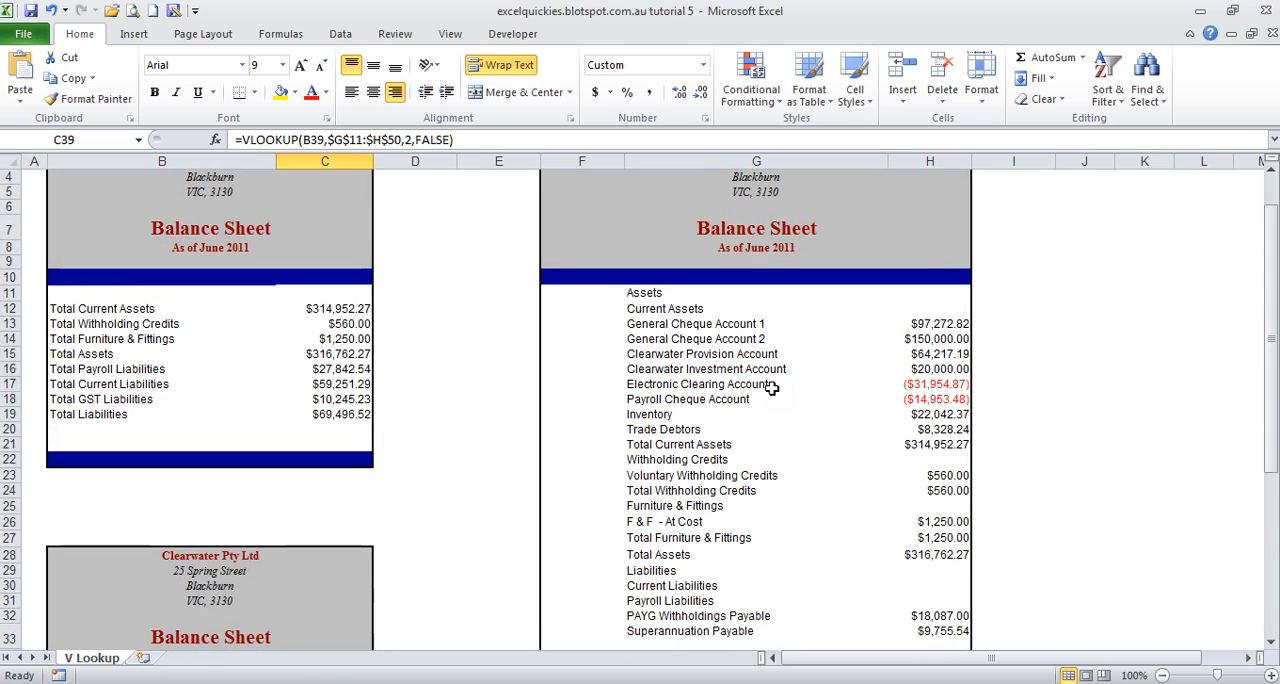
{"action": "left_click", "coordinate": [660, 293]}
{"action": "left_click", "coordinate": [933, 298]}
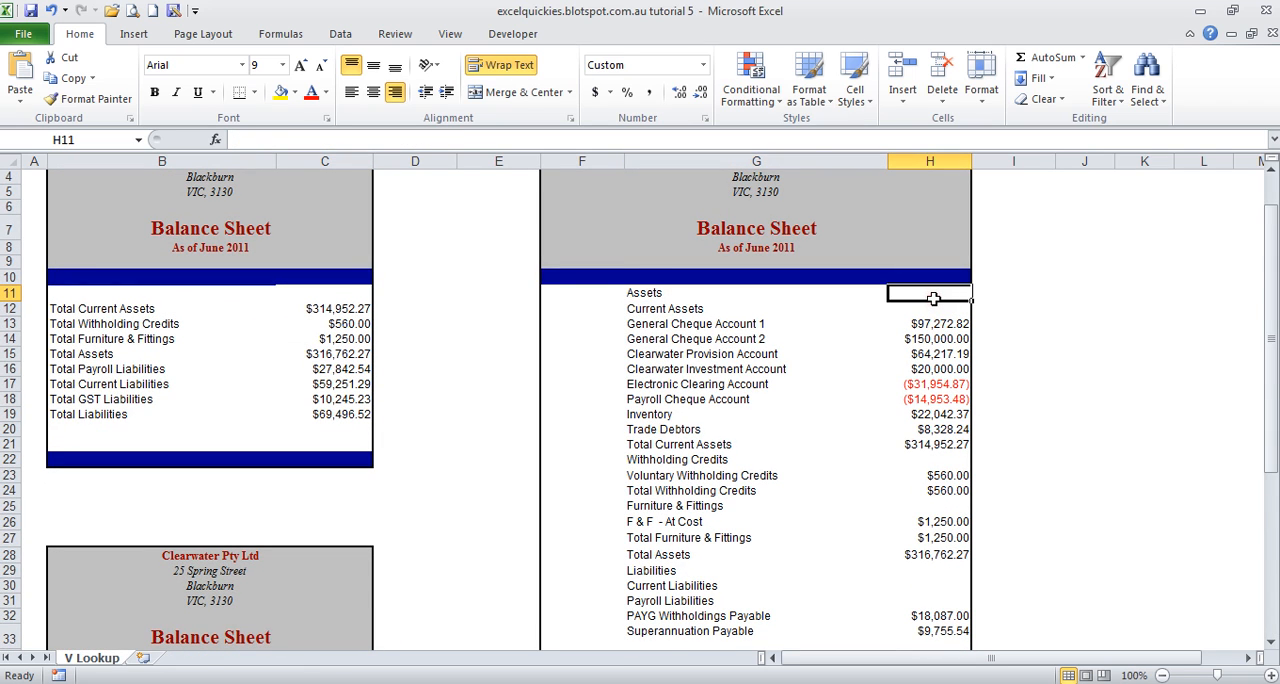
{"action": "scroll", "coordinate": [838, 460], "scroll_direction": "down", "scroll_amount": 3}
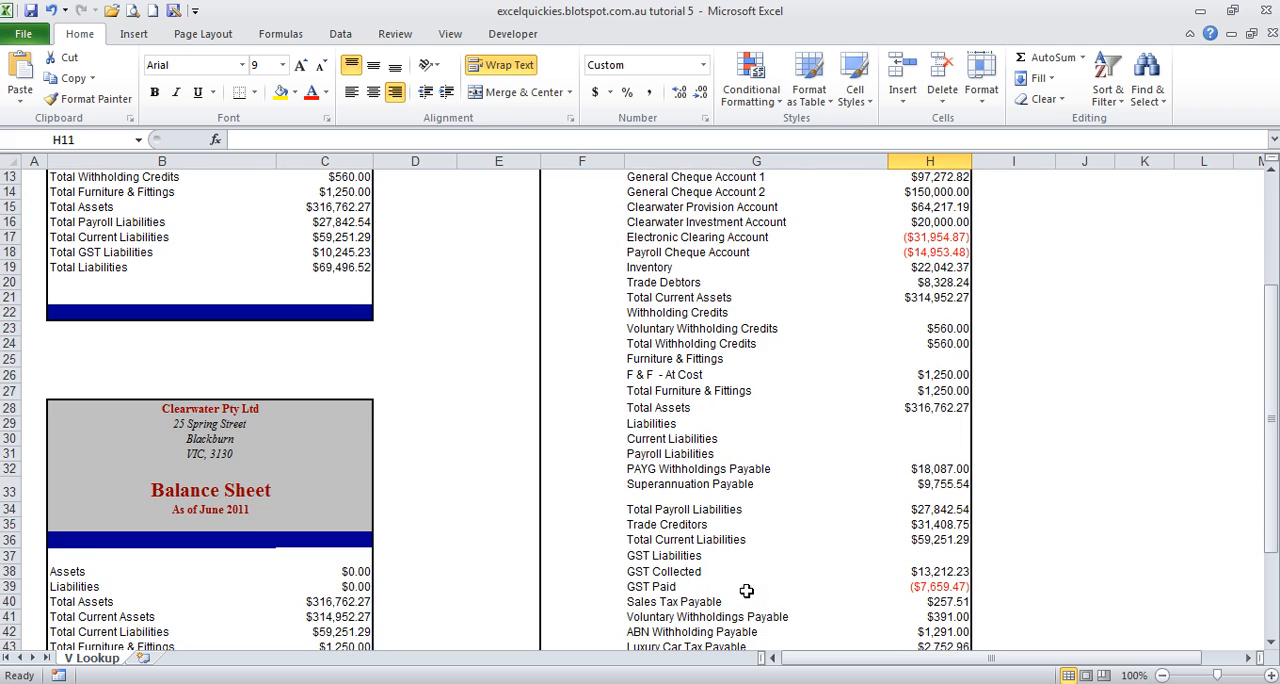
{"action": "scroll", "coordinate": [746, 591], "scroll_direction": "down", "scroll_amount": 2}
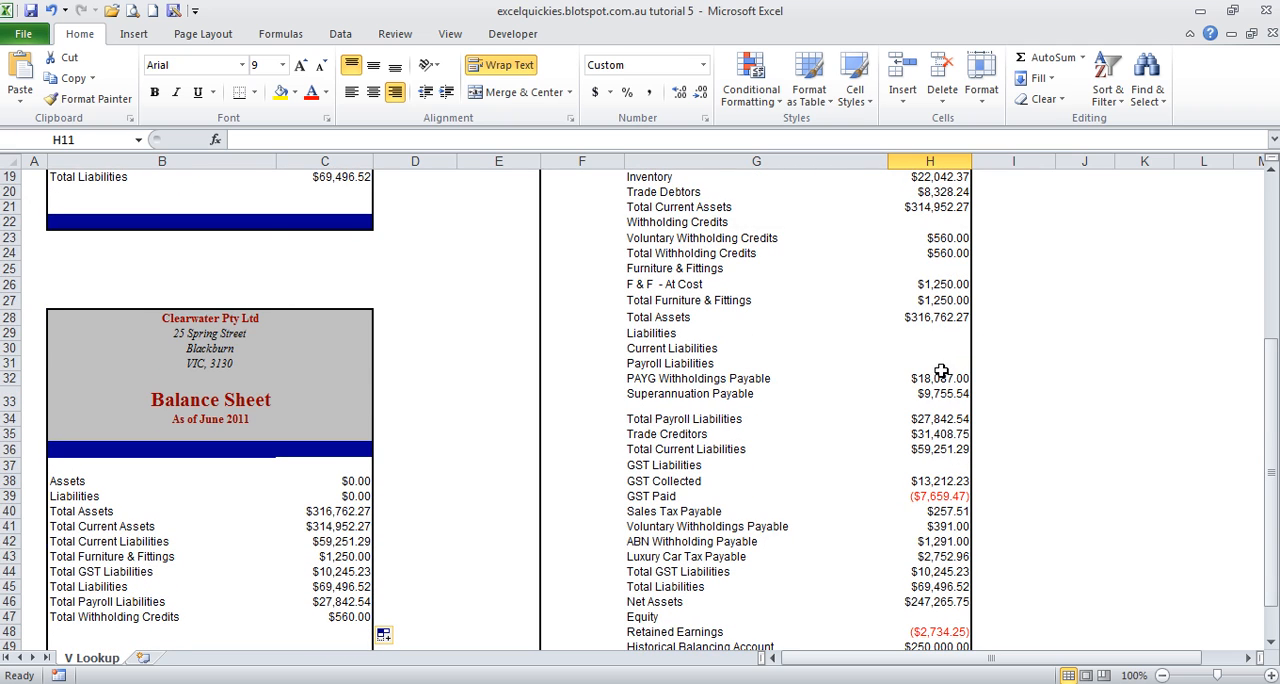
{"action": "left_click", "coordinate": [649, 332]}
{"action": "left_click", "coordinate": [958, 334]}
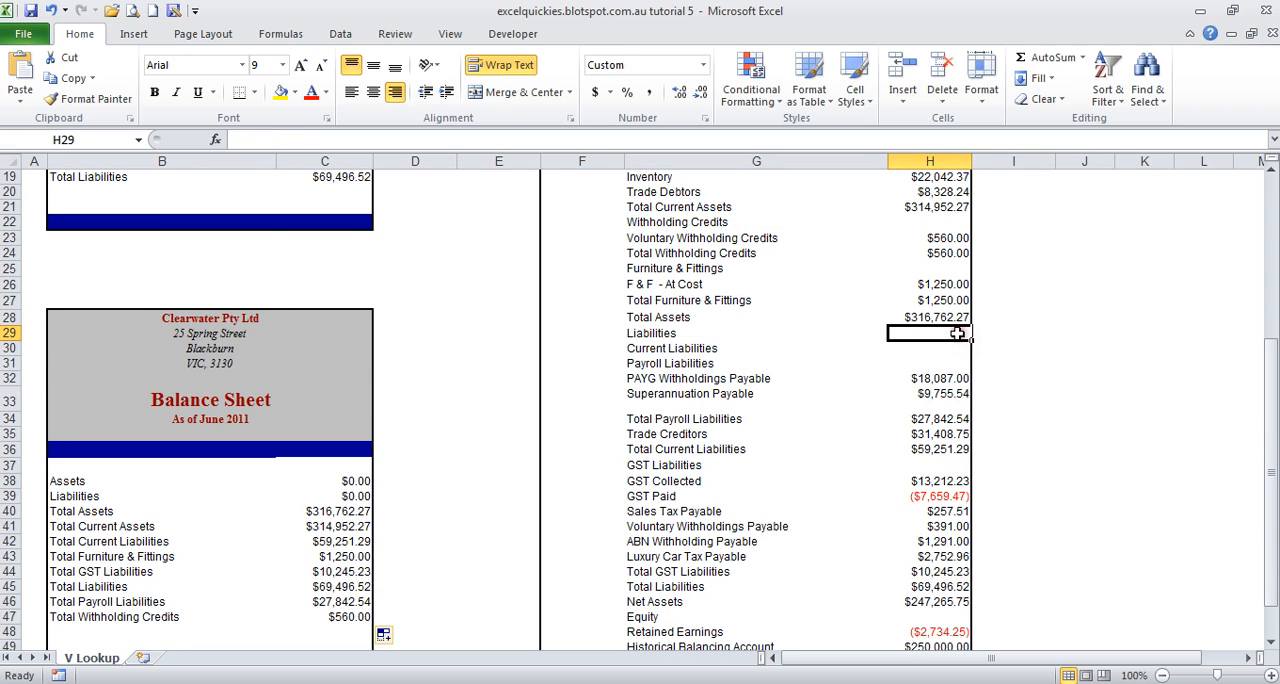
{"action": "scroll", "coordinate": [839, 344], "scroll_direction": "up", "scroll_amount": 3}
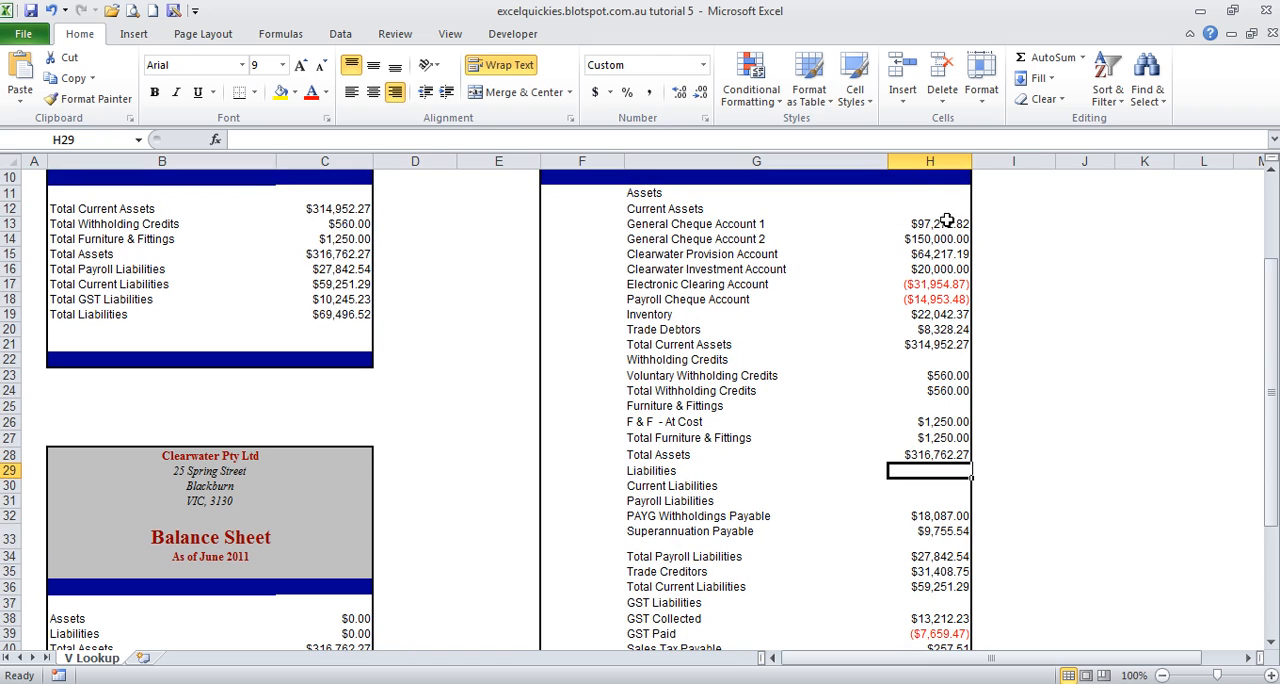
{"action": "scroll", "coordinate": [378, 522], "scroll_direction": "down", "scroll_amount": 2}
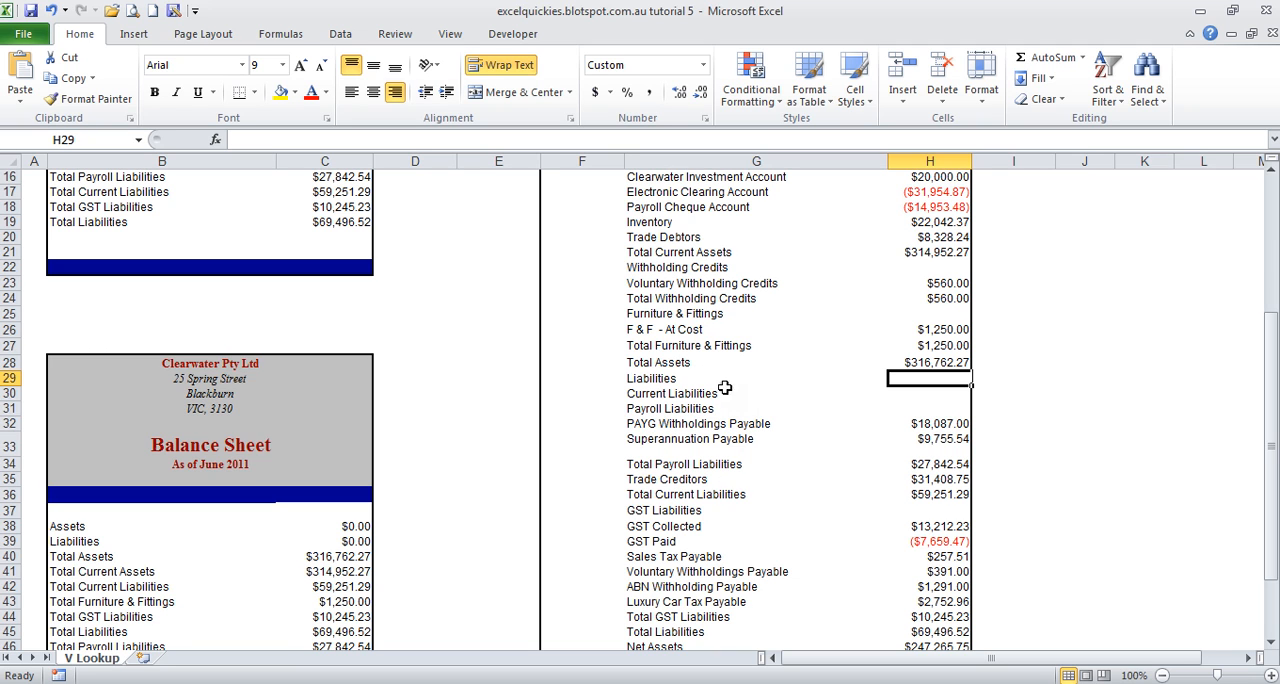
Step: Examine the lookup column G of the full balance sheet, from the Assets label down through the liability labels
{"action": "scroll", "coordinate": [697, 373], "scroll_direction": "up", "scroll_amount": 3}
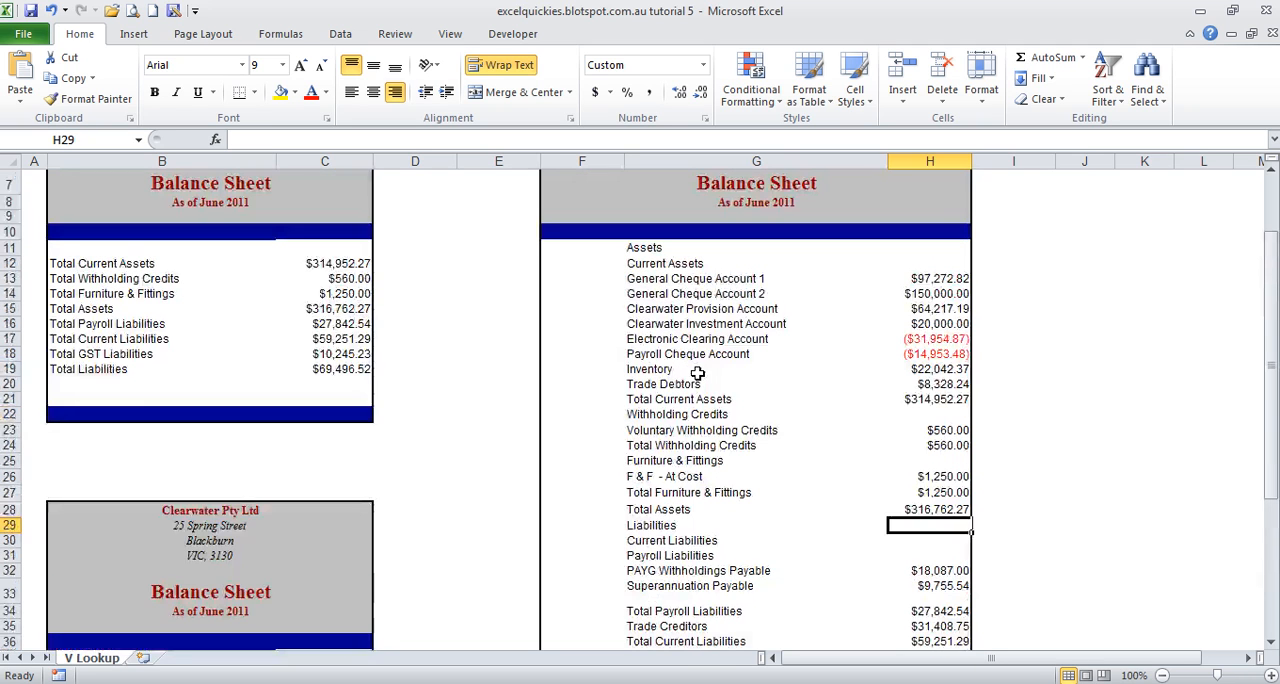
{"action": "left_click_drag", "start_coordinate": [670, 249], "coordinate": [669, 555]}
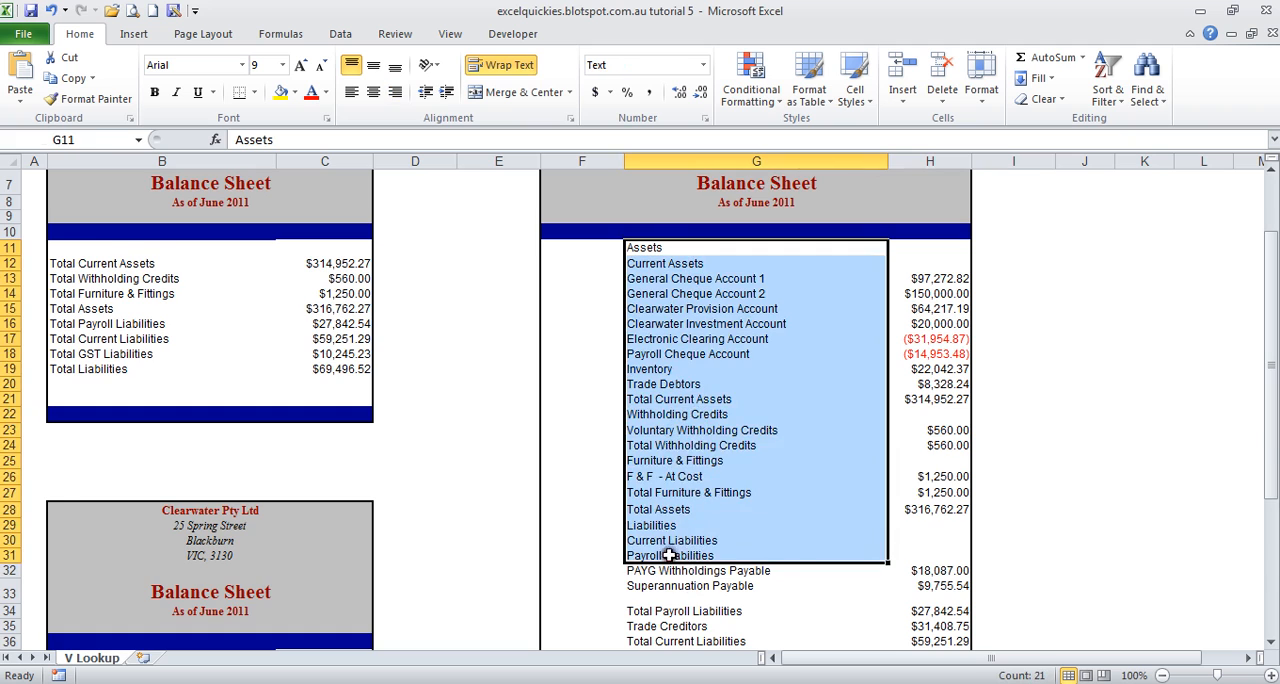
{"action": "scroll", "coordinate": [669, 555], "scroll_direction": "down", "scroll_amount": 3}
{"action": "left_click_drag", "start_coordinate": [667, 252], "coordinate": [684, 562]}
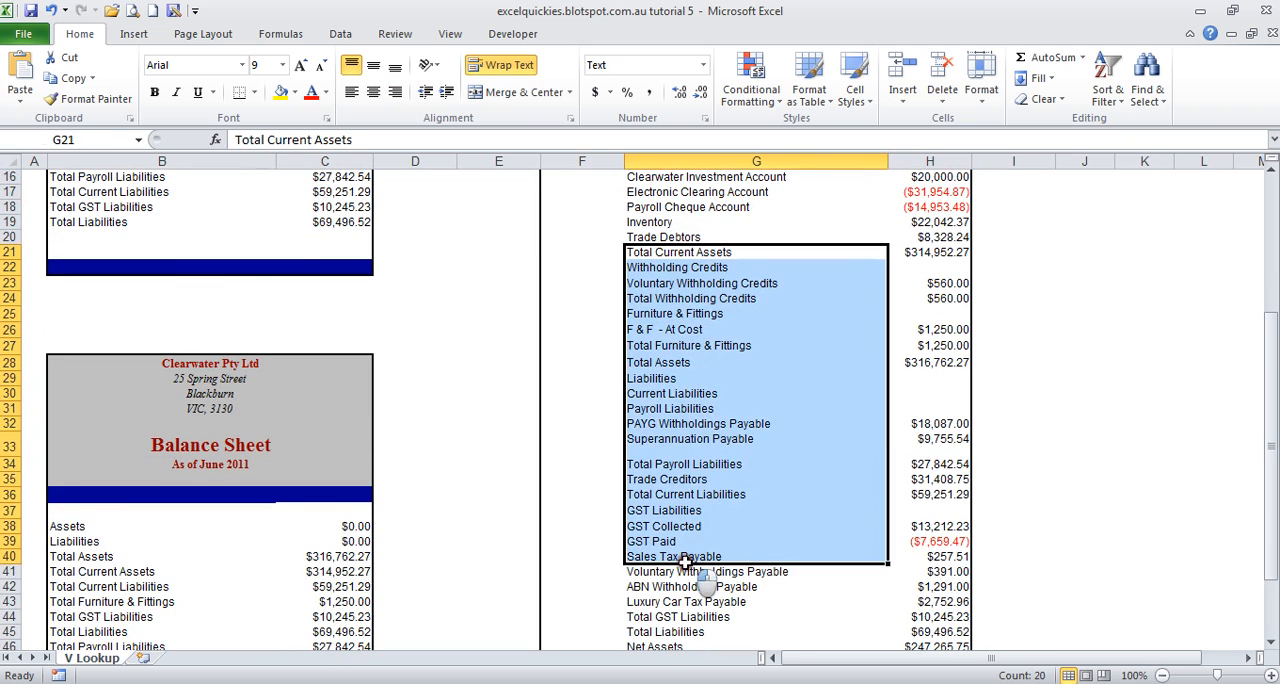
{"action": "left_click_drag", "start_coordinate": [662, 252], "coordinate": [665, 510]}
{"action": "scroll", "coordinate": [683, 421], "scroll_direction": "up", "scroll_amount": 3}
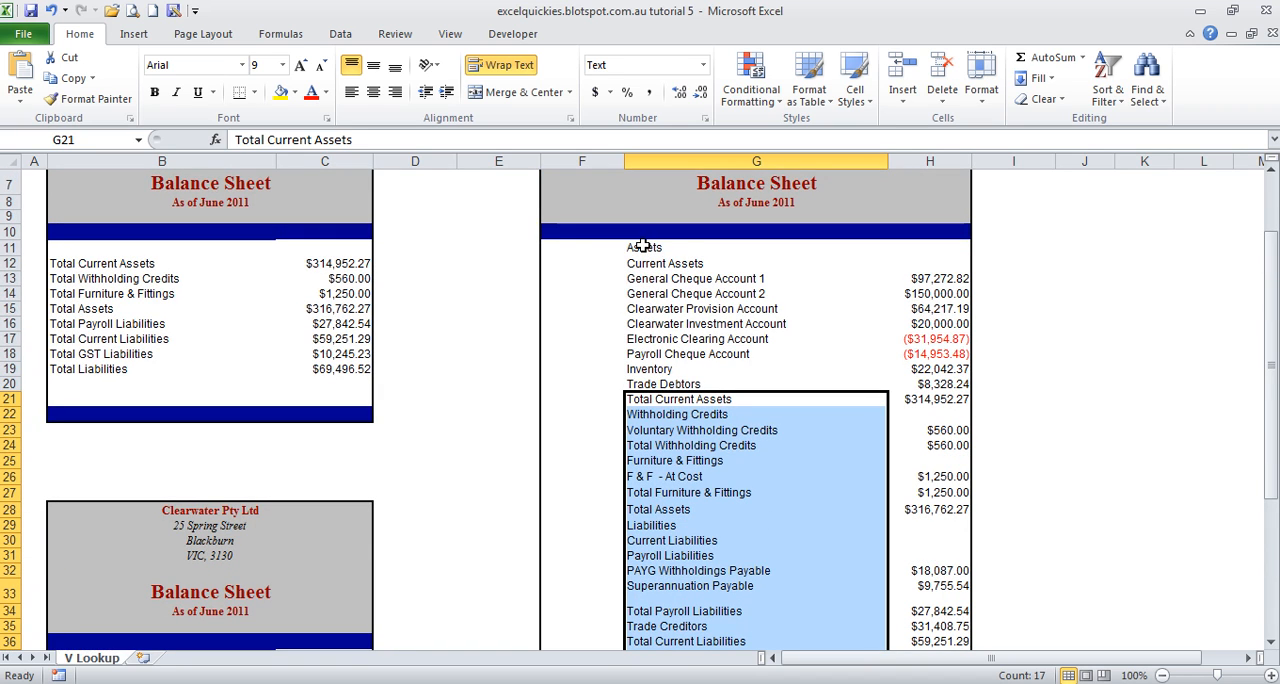
{"action": "scroll", "coordinate": [218, 582], "scroll_direction": "down", "scroll_amount": 4}
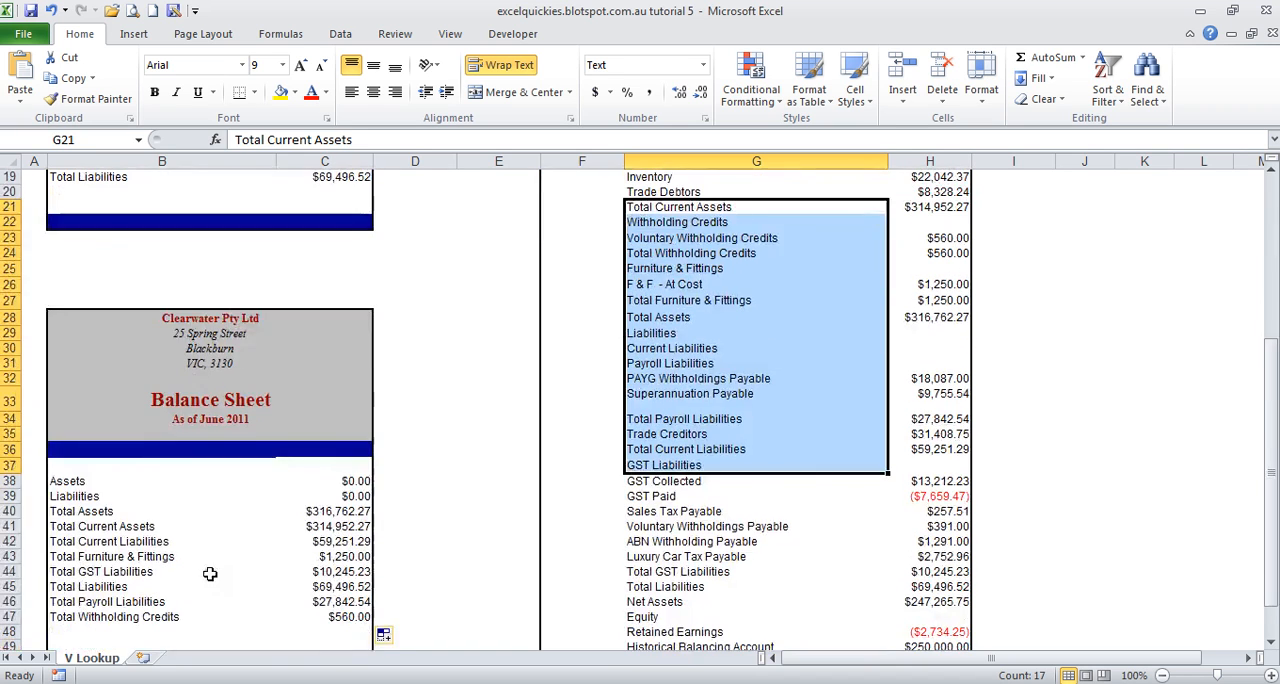
Step: Trace the Total Assets lookup in C40 to its matching label in G28 and amount in H28
{"action": "left_click", "coordinate": [96, 518]}
{"action": "left_click", "coordinate": [340, 511]}
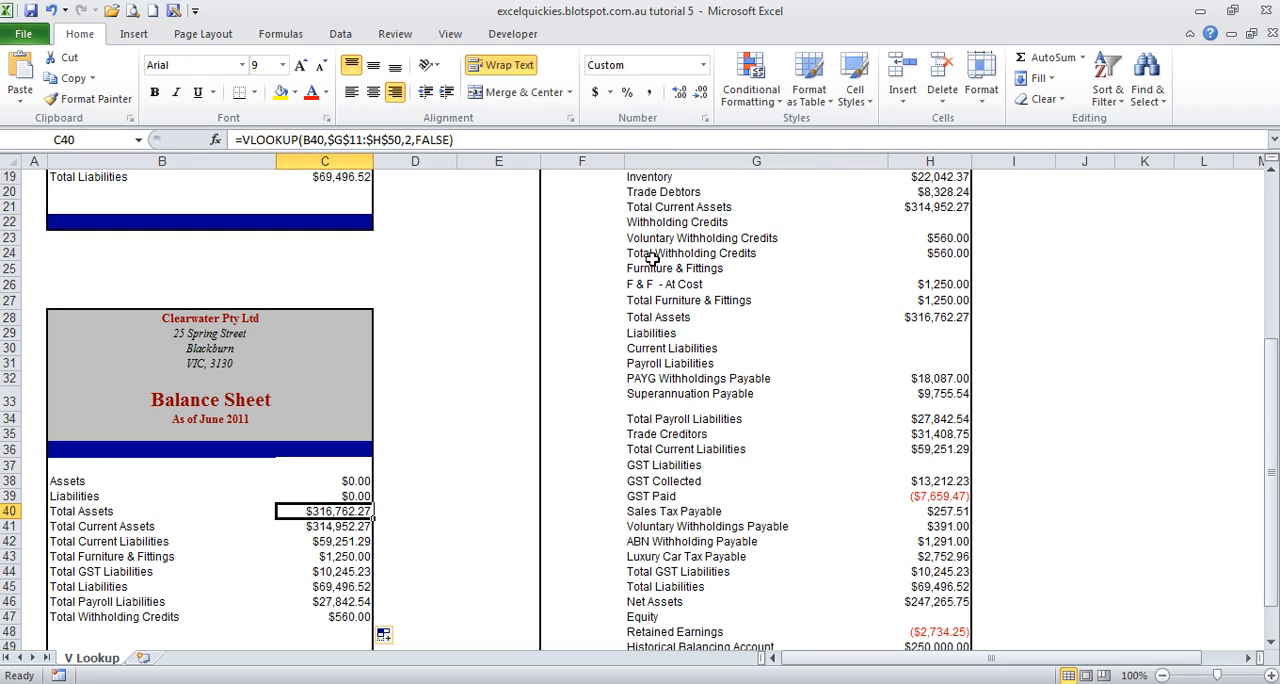
{"action": "scroll", "coordinate": [666, 284], "scroll_direction": "up", "scroll_amount": 1}
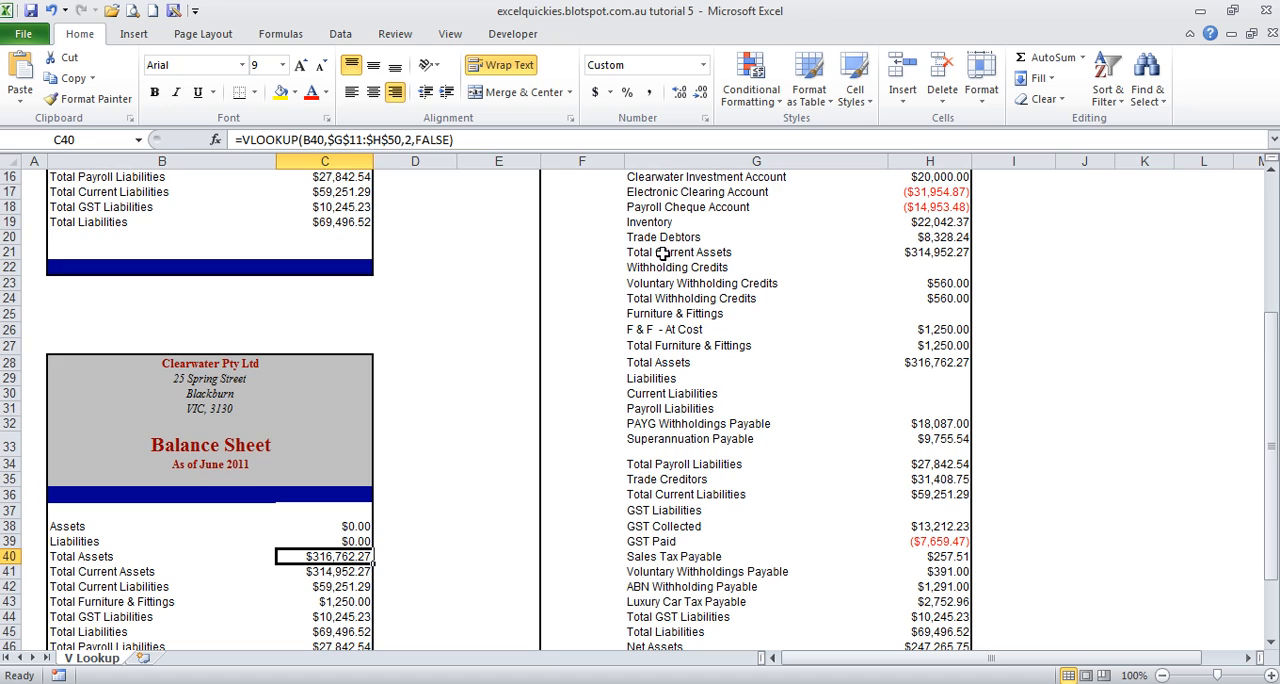
{"action": "left_click", "coordinate": [662, 254]}
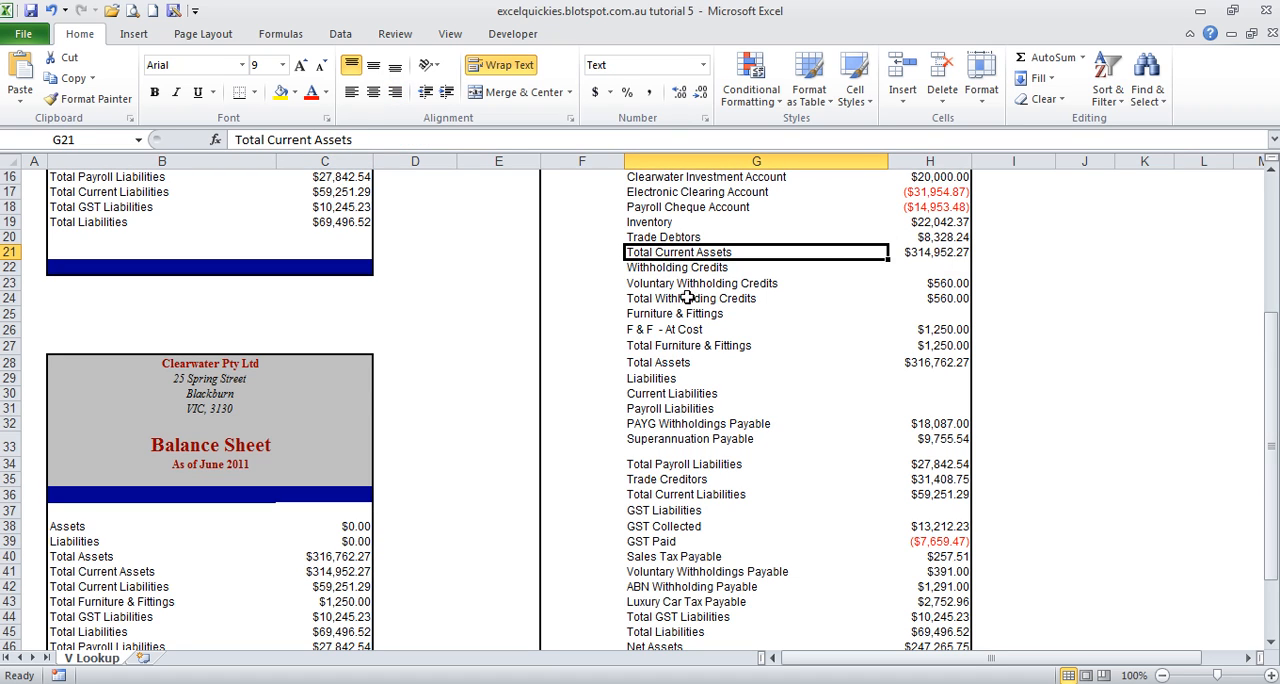
{"action": "scroll", "coordinate": [667, 240], "scroll_direction": "up", "scroll_amount": 2}
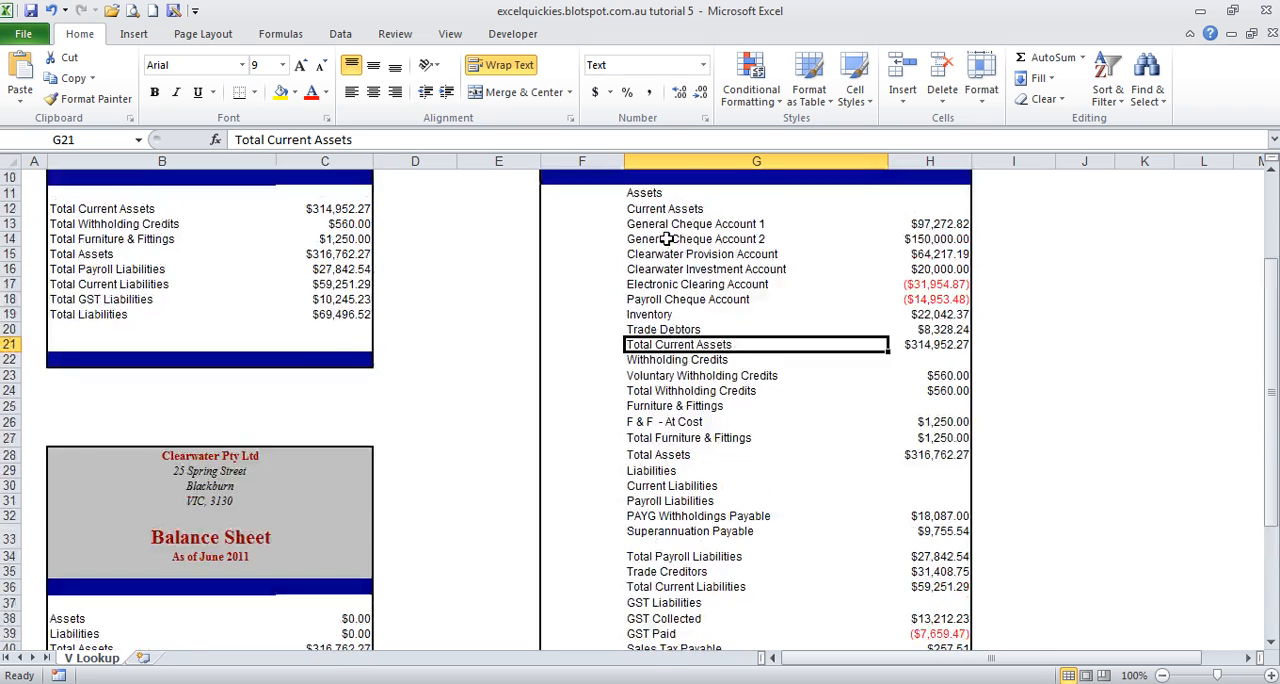
{"action": "scroll", "coordinate": [667, 240], "scroll_direction": "down", "scroll_amount": 2}
{"action": "left_click", "coordinate": [660, 366]}
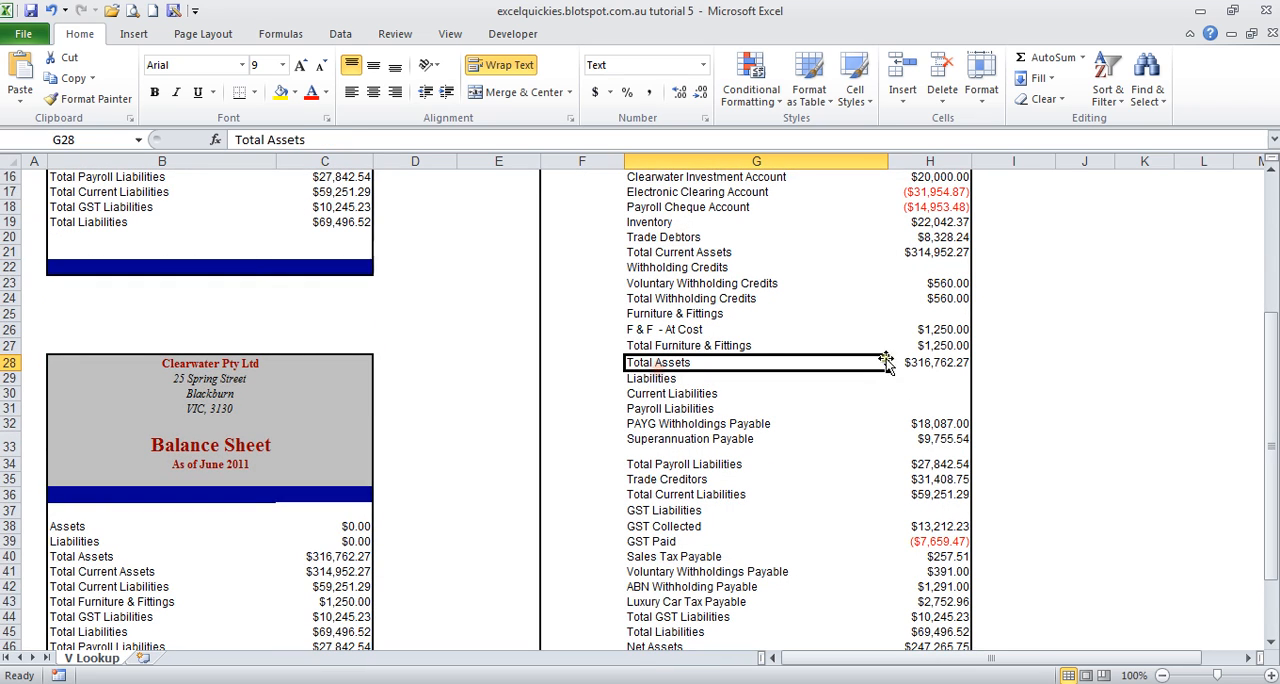
{"action": "left_click", "coordinate": [936, 360]}
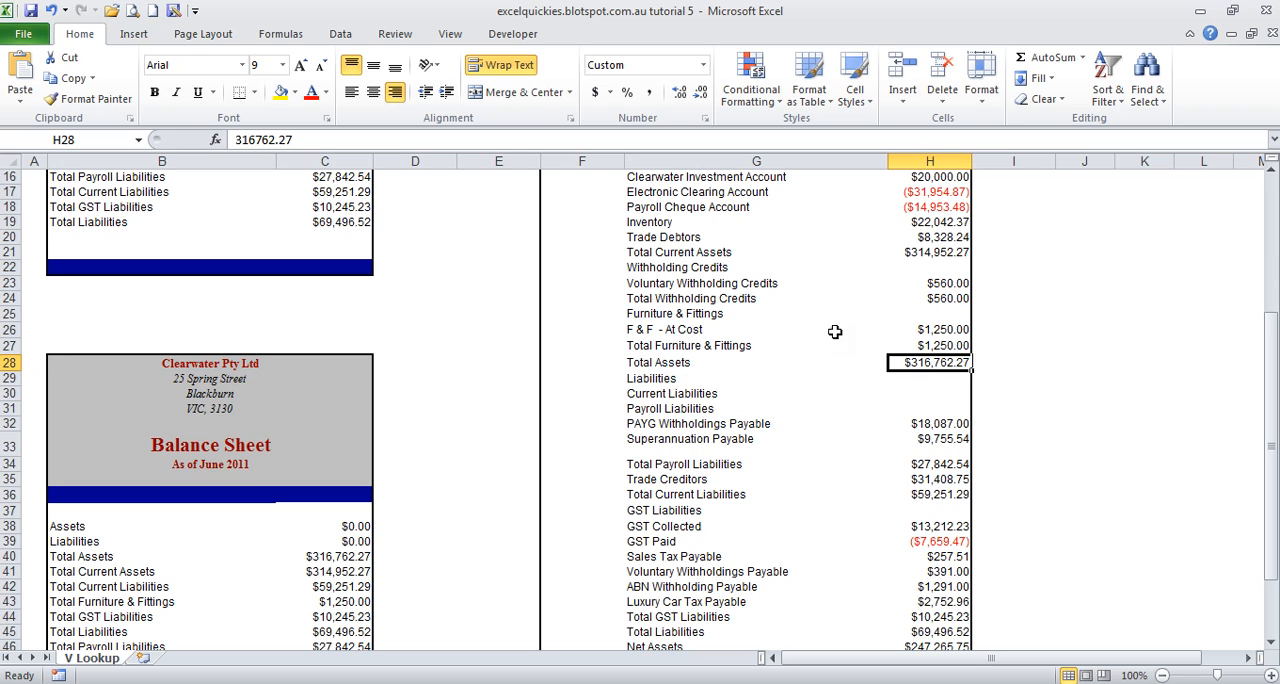
{"action": "left_click", "coordinate": [657, 346]}
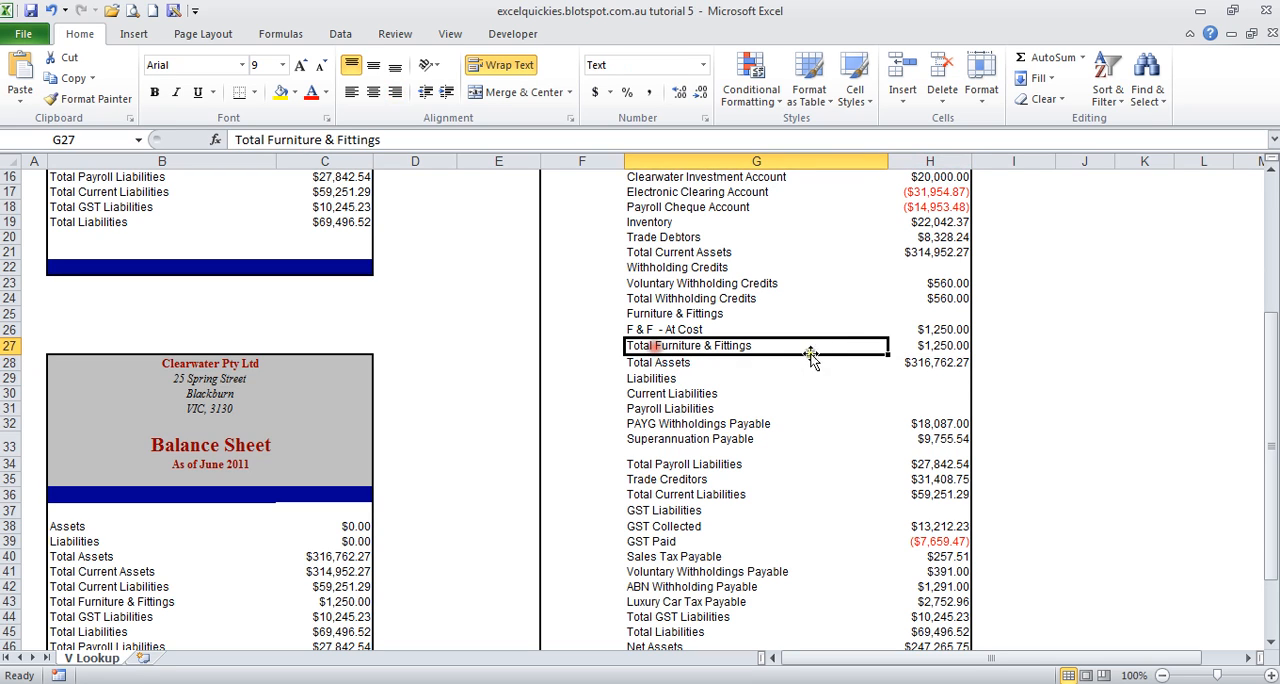
{"action": "left_click", "coordinate": [934, 362]}
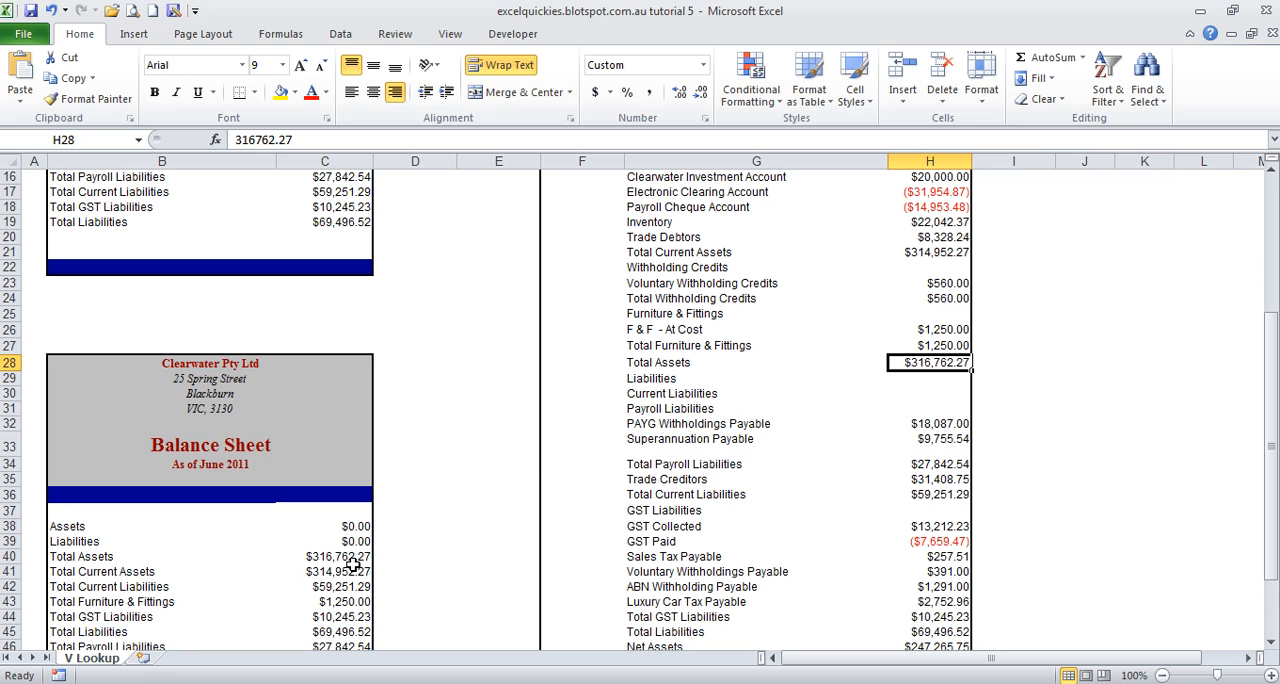
Step: Review the full balance sheet's liability labels and amounts from row 29, and its asset labels from G11 downward
{"action": "left_click_drag", "start_coordinate": [664, 386], "coordinate": [664, 530]}
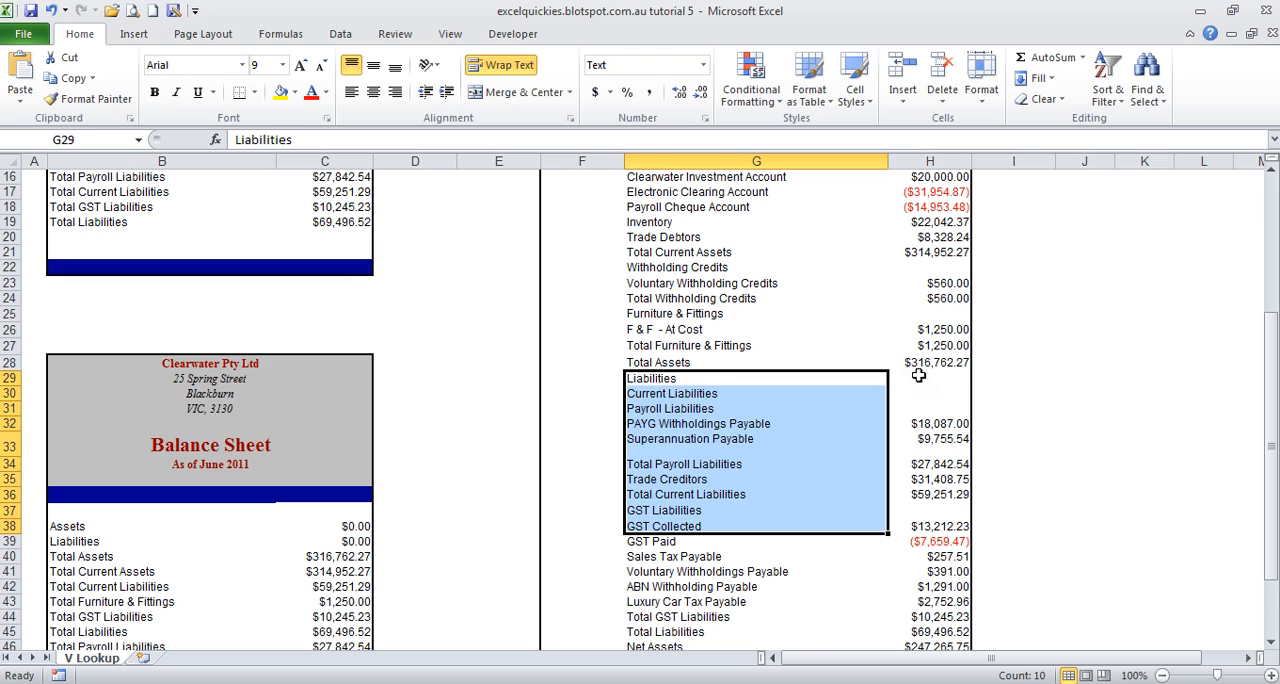
{"action": "left_click_drag", "start_coordinate": [918, 375], "coordinate": [932, 510]}
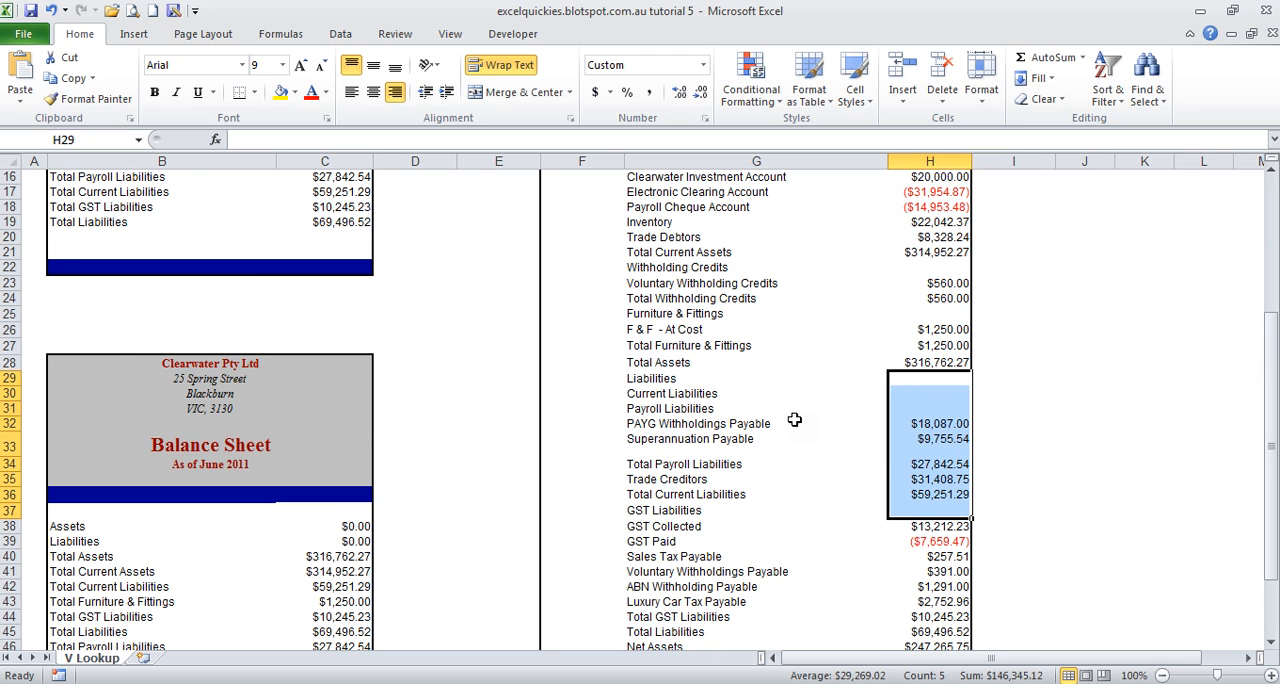
{"action": "scroll", "coordinate": [794, 419], "scroll_direction": "up", "scroll_amount": 4}
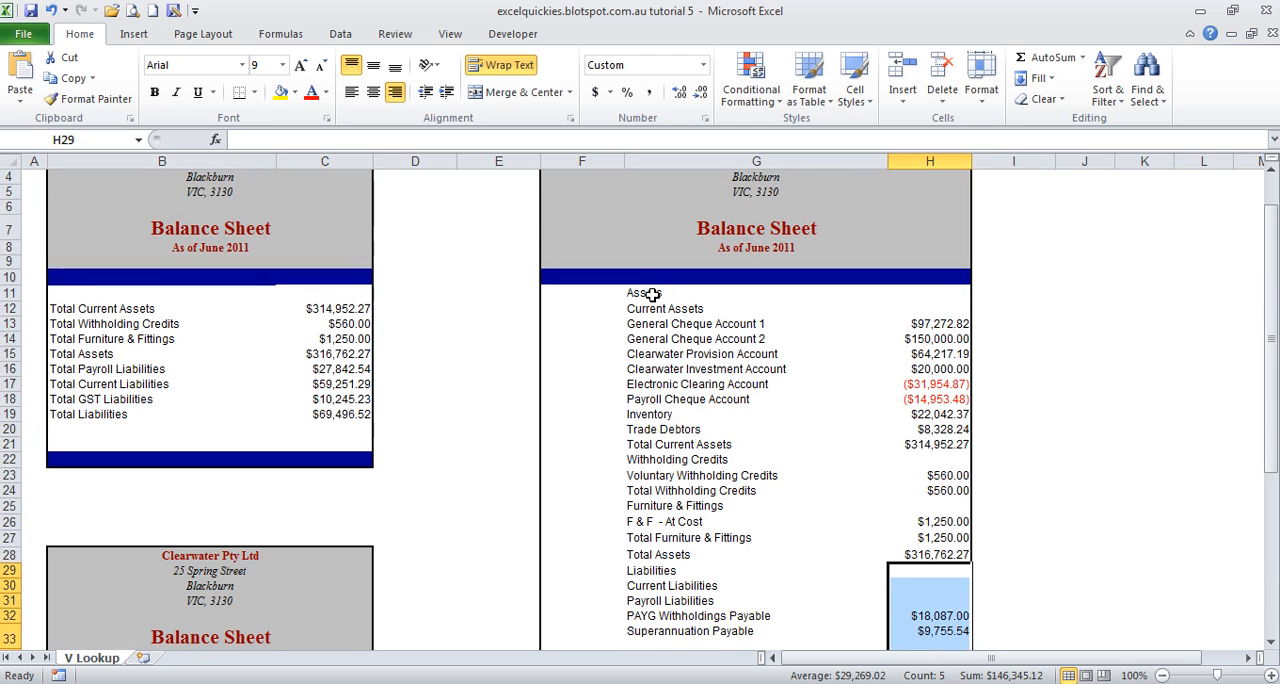
{"action": "left_click_drag", "start_coordinate": [655, 292], "coordinate": [645, 548]}
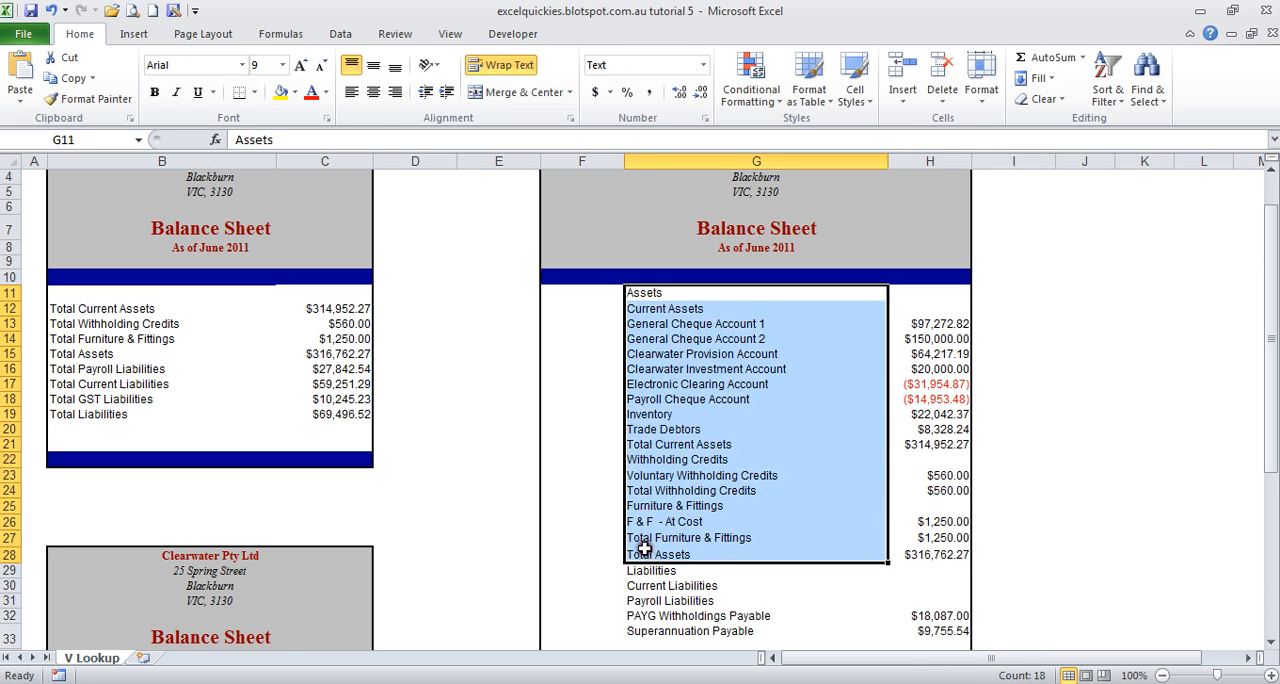
{"action": "left_click_drag", "start_coordinate": [675, 342], "coordinate": [680, 540]}
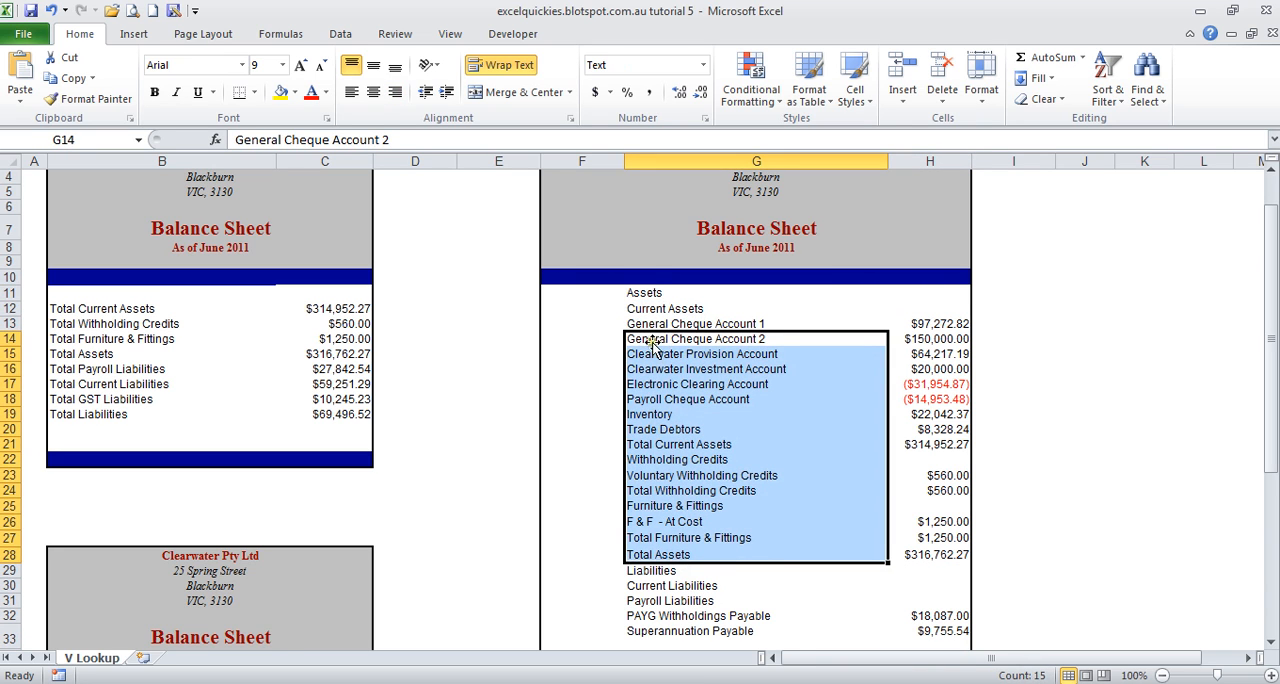
{"action": "left_click_drag", "start_coordinate": [660, 473], "coordinate": [662, 505]}
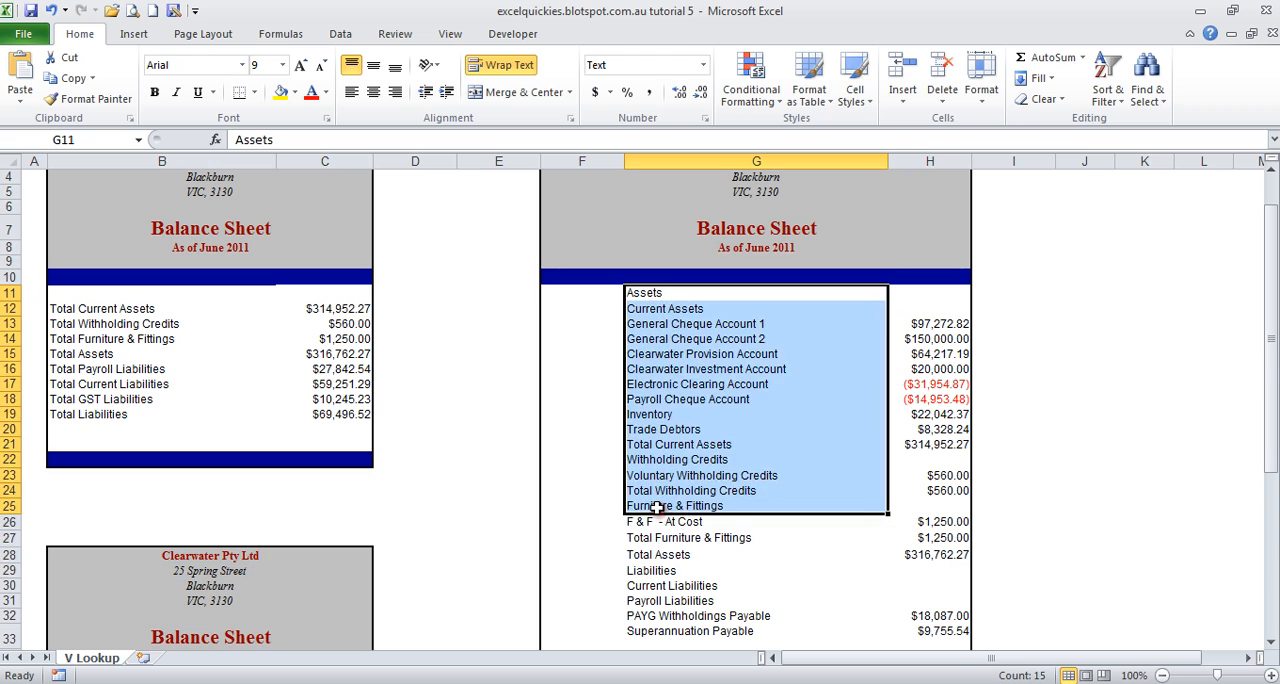
{"action": "scroll", "coordinate": [655, 508], "scroll_direction": "down", "scroll_amount": 4}
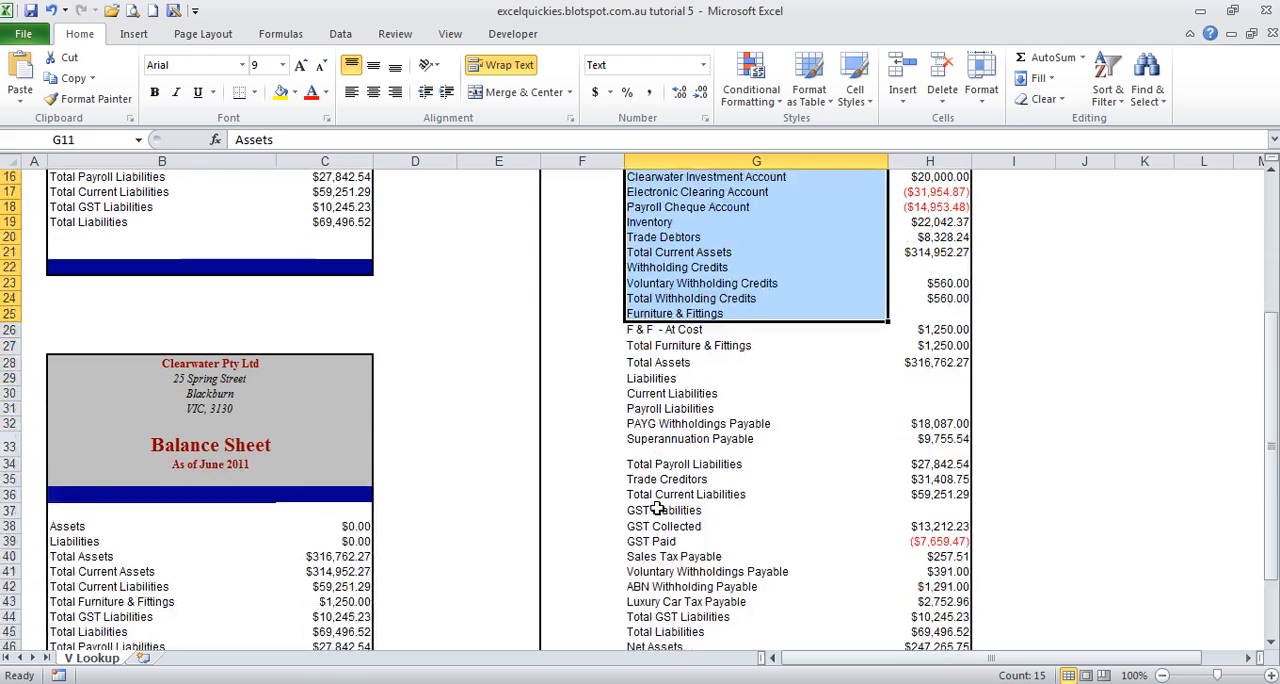
{"action": "scroll", "coordinate": [655, 508], "scroll_direction": "up", "scroll_amount": 4}
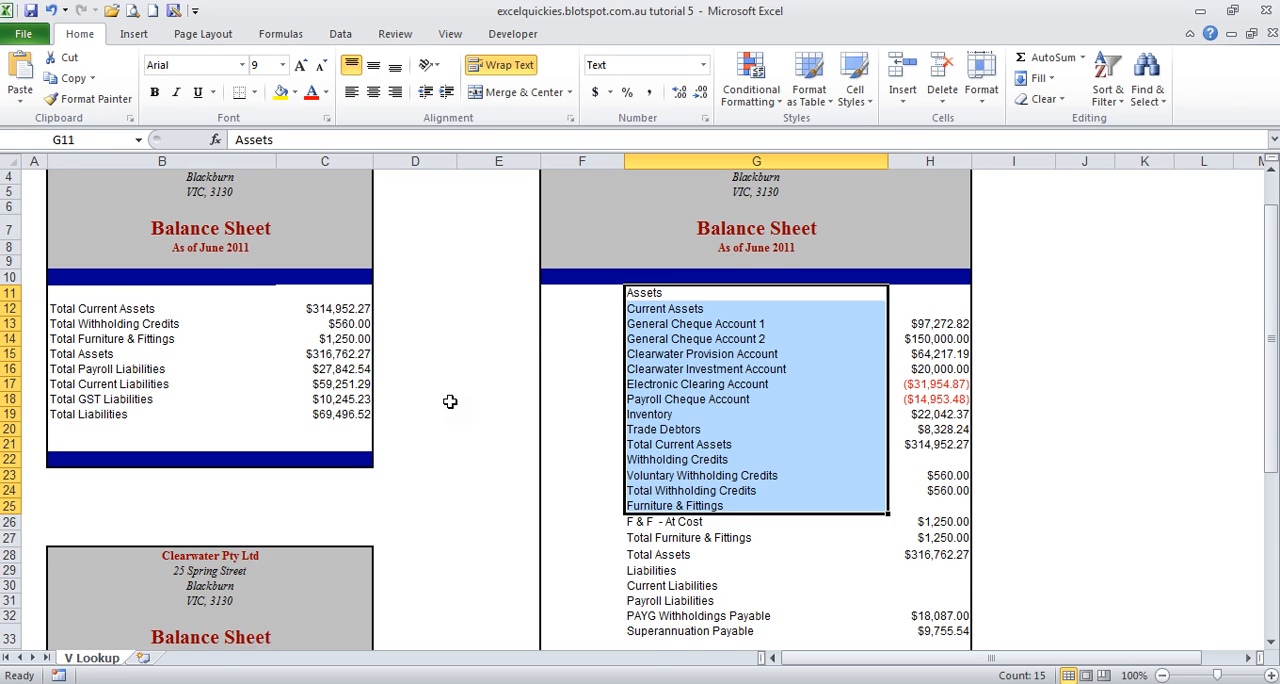
{"action": "scroll", "coordinate": [450, 401], "scroll_direction": "up", "scroll_amount": 1}
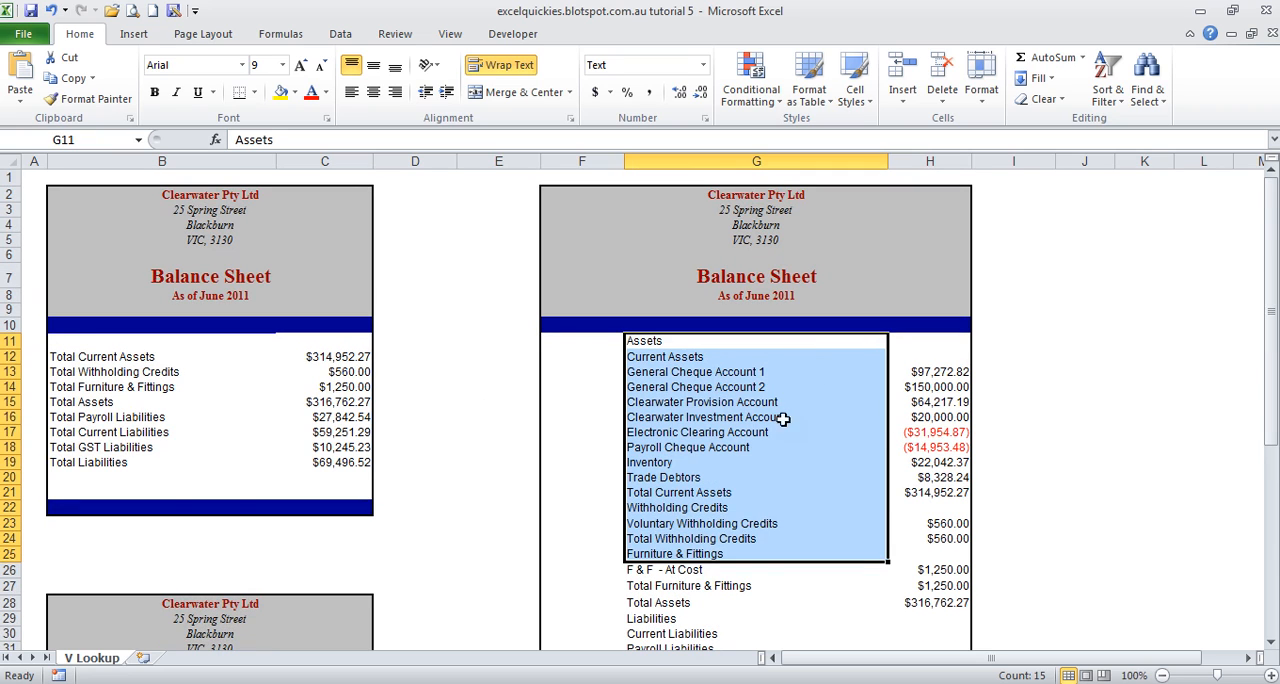